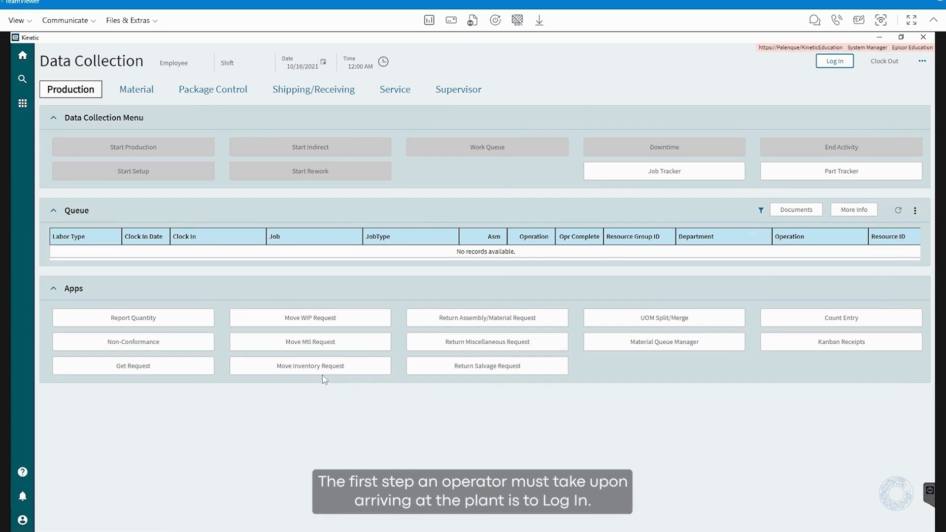
- Log the operator into Data Collection for shift 1 using their Employee ID
{"action": "left_click", "coordinate": [834, 62]}
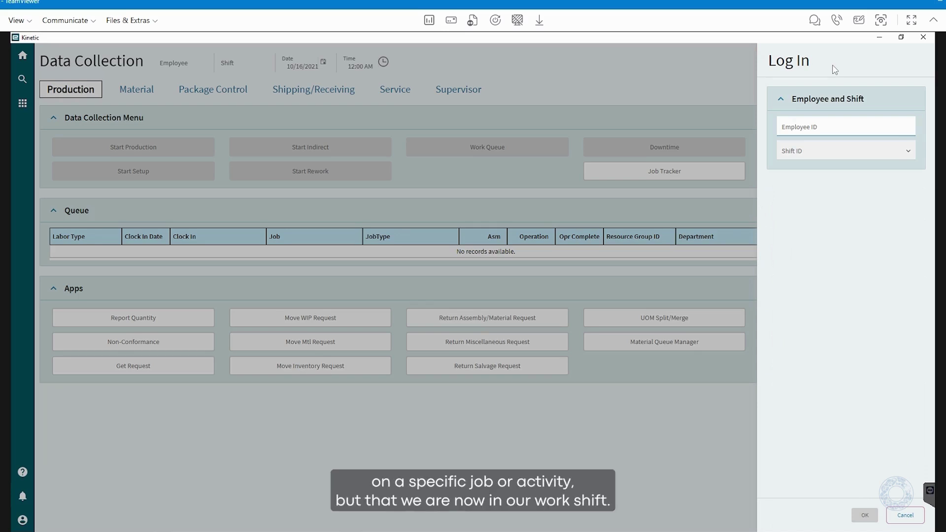
{"action": "left_click", "coordinate": [822, 128]}
{"action": "key", "text": "Return"}
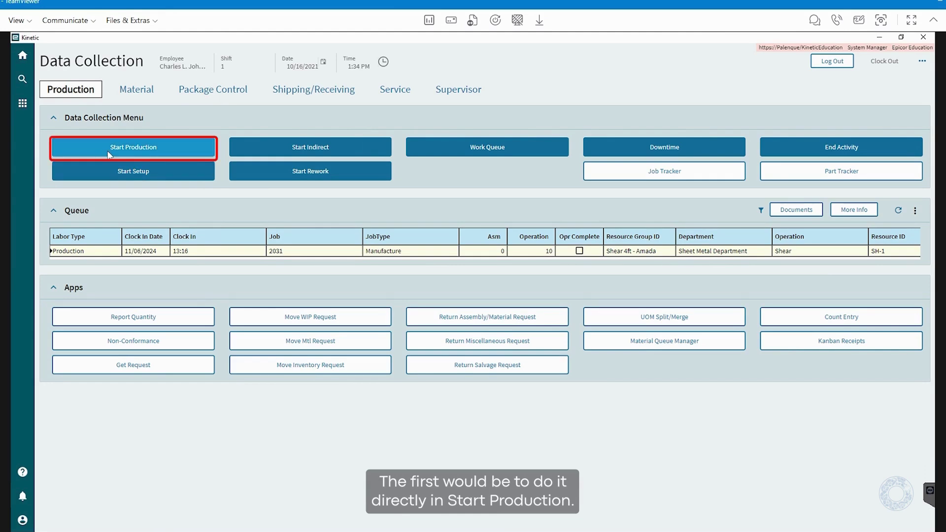
- Start a new production activity and bring up the job search
{"action": "left_click", "coordinate": [108, 154]}
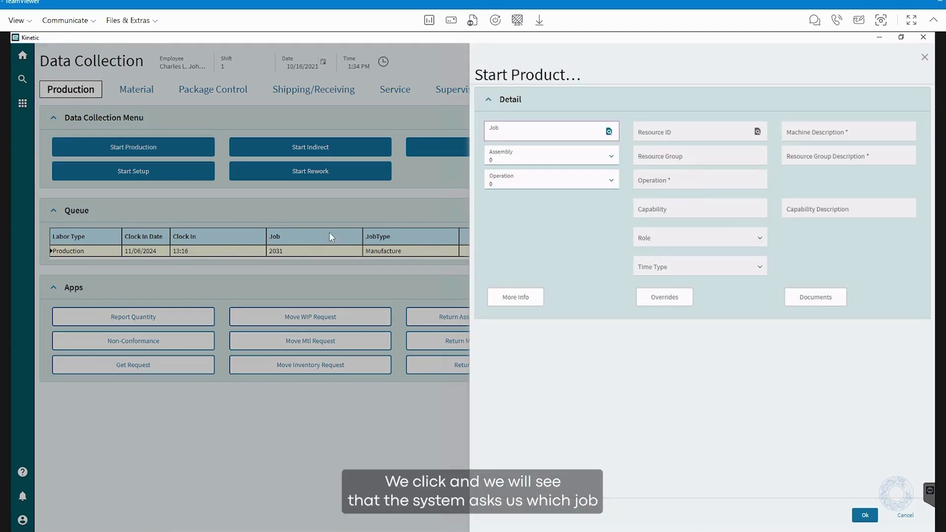
{"action": "left_click", "coordinate": [489, 140]}
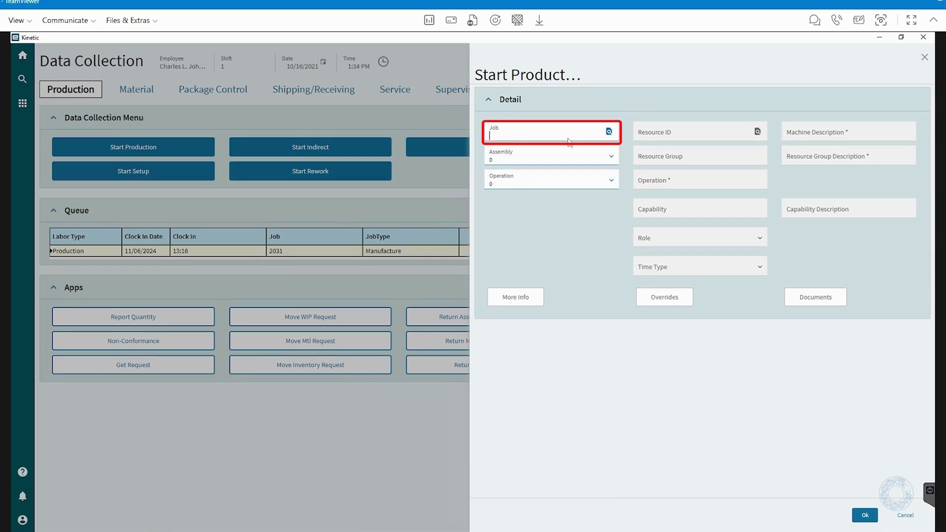
{"action": "left_click", "coordinate": [609, 132]}
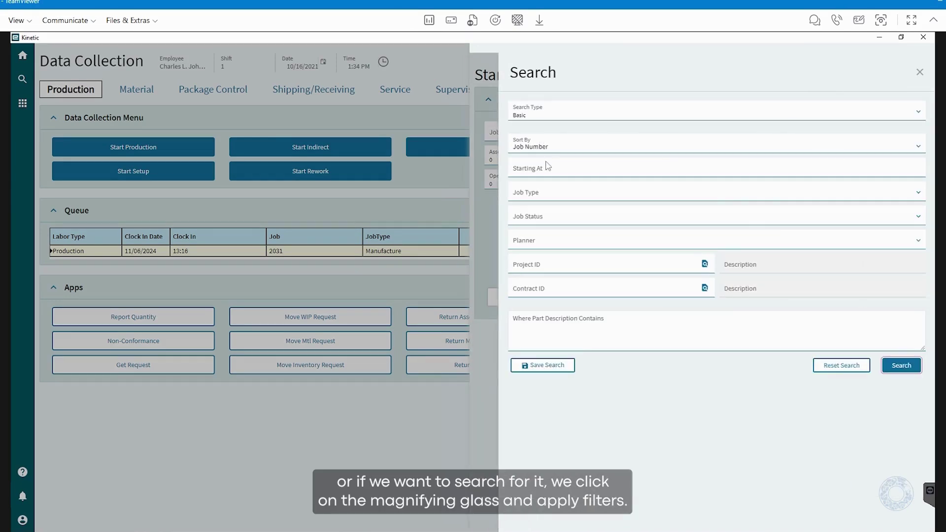
- Filter the job search to Open status and tick job 2037 (PowerEdge SC440)
{"action": "left_click", "coordinate": [517, 172]}
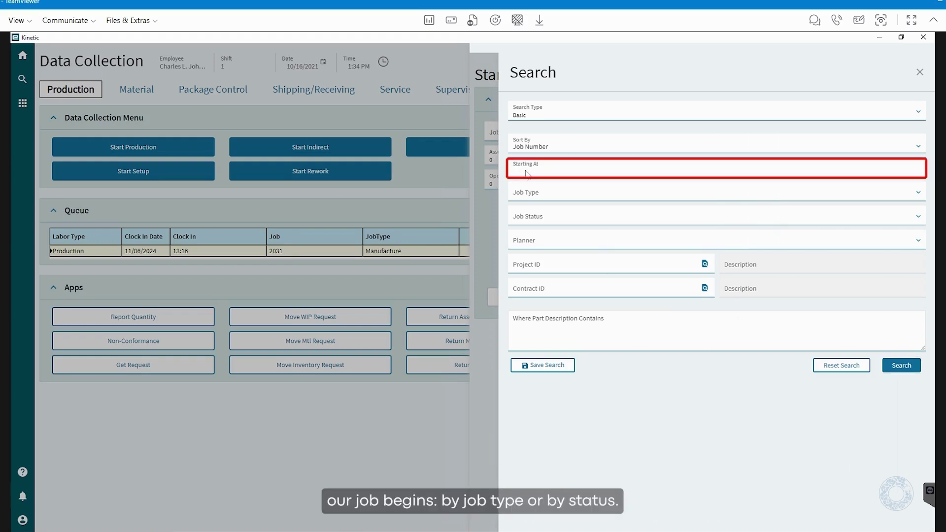
{"action": "left_click", "coordinate": [526, 197]}
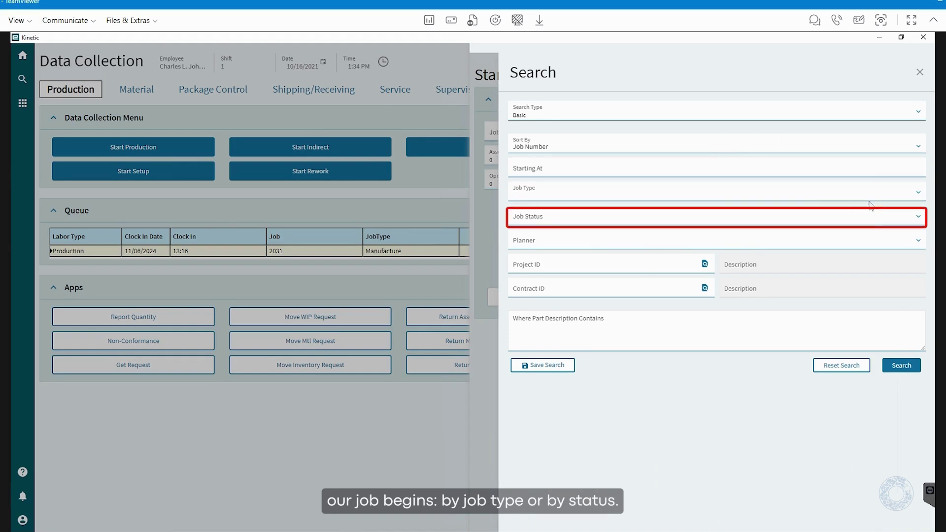
{"action": "left_click", "coordinate": [915, 220]}
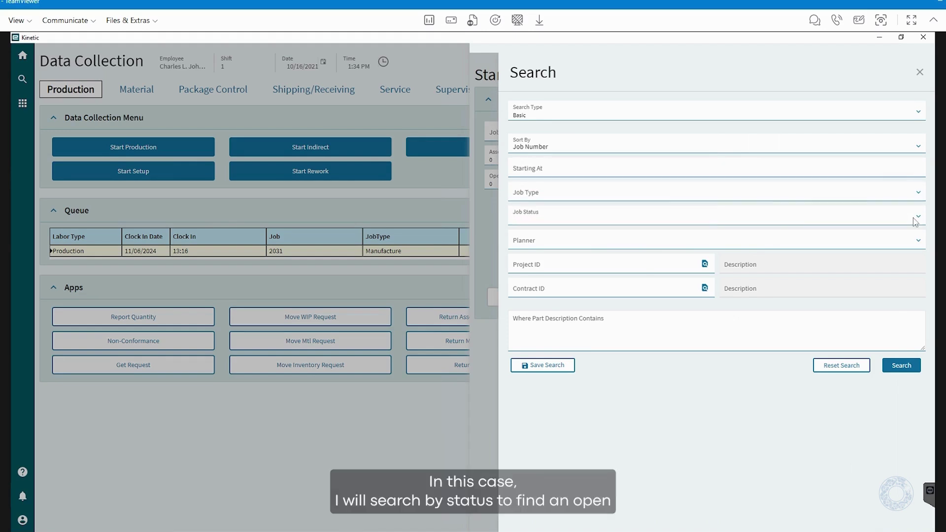
{"action": "left_click", "coordinate": [916, 218]}
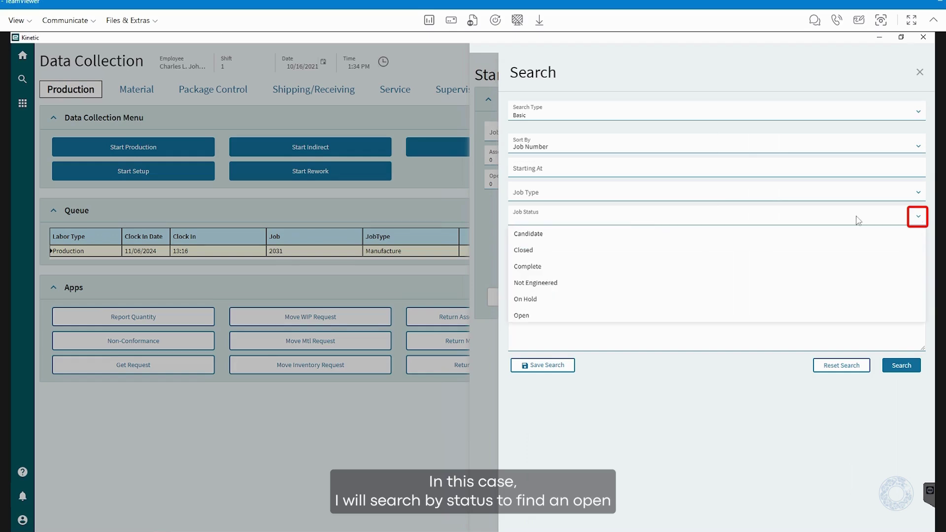
{"action": "left_click", "coordinate": [522, 315]}
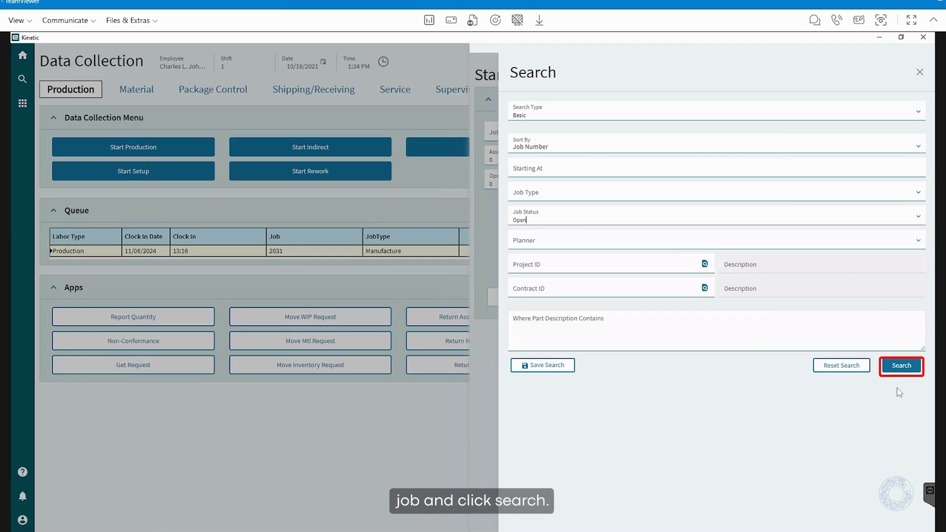
{"action": "left_click", "coordinate": [905, 369]}
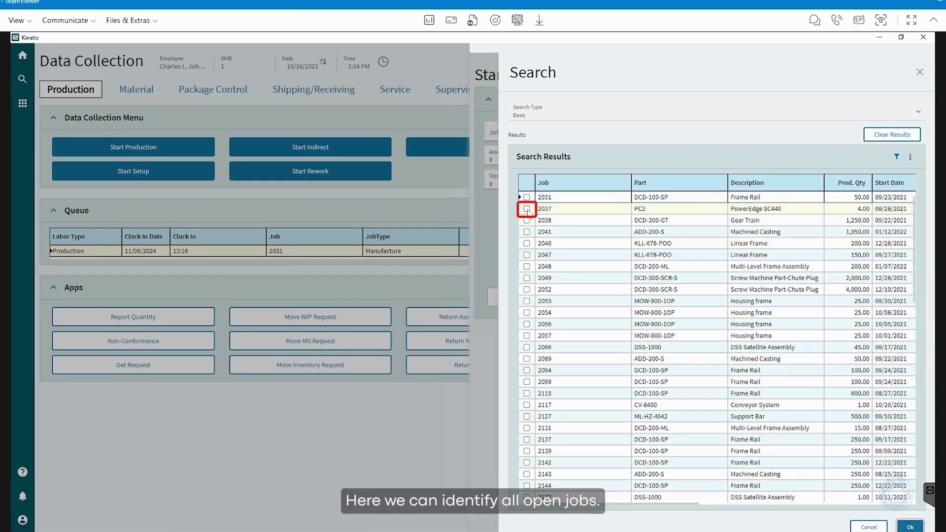
{"action": "left_click", "coordinate": [527, 209]}
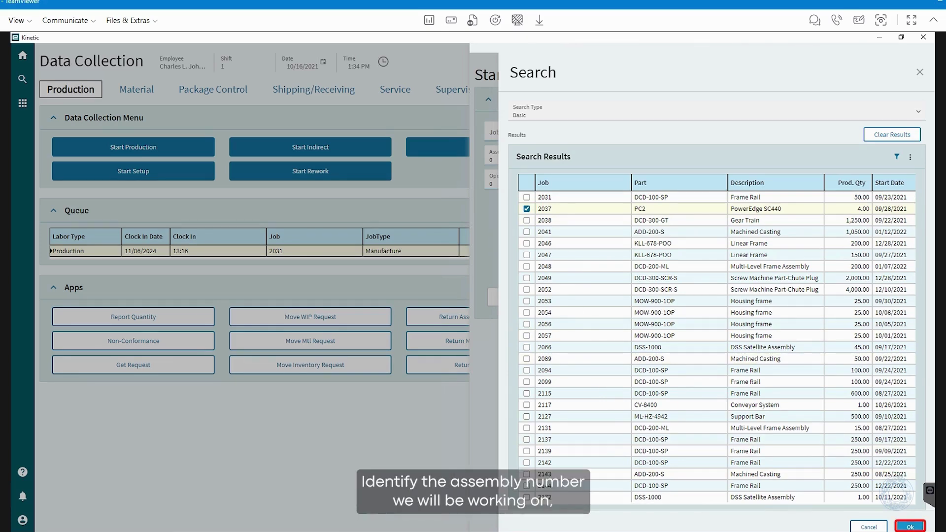
- Start production on job 2037, assembly 0, operation 30, past the completed-operation warning, then select its queue row
{"action": "left_click", "coordinate": [910, 526]}
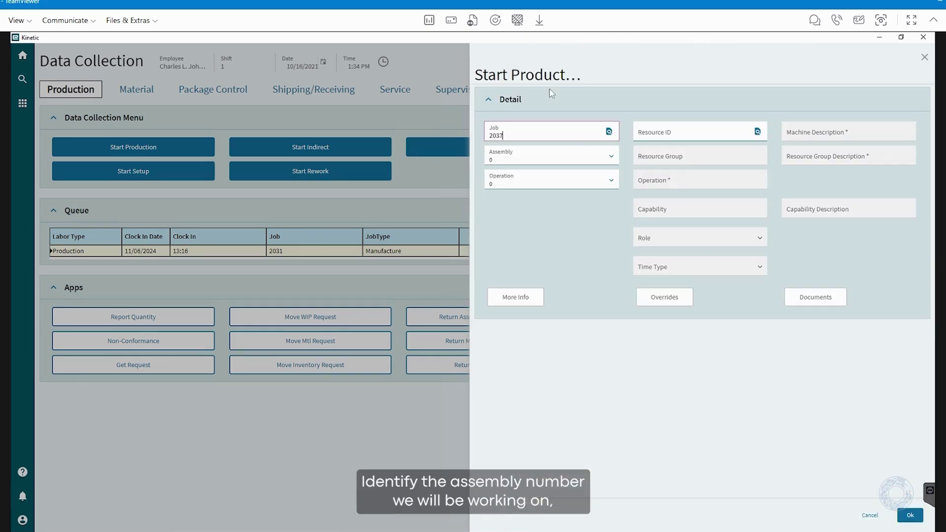
{"action": "left_click", "coordinate": [610, 158]}
{"action": "left_click", "coordinate": [541, 190]}
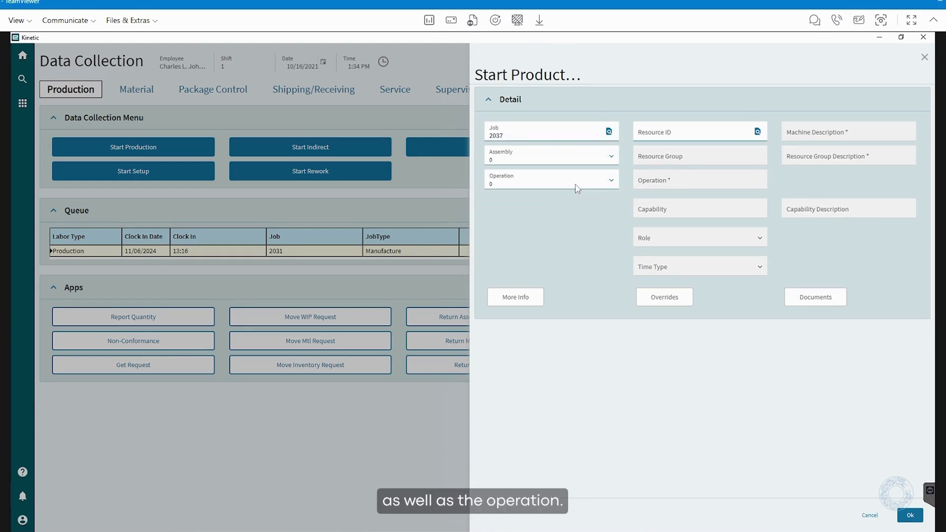
{"action": "left_click", "coordinate": [610, 183]}
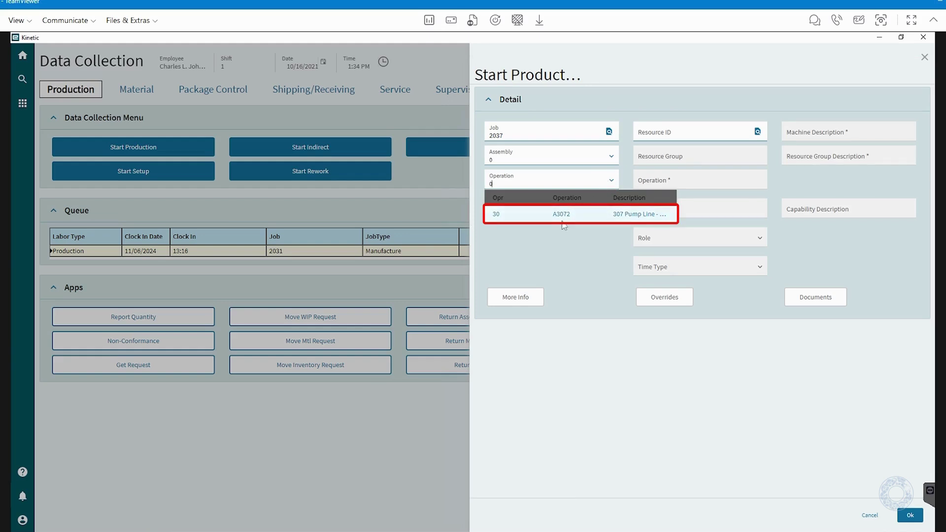
{"action": "left_click", "coordinate": [569, 221]}
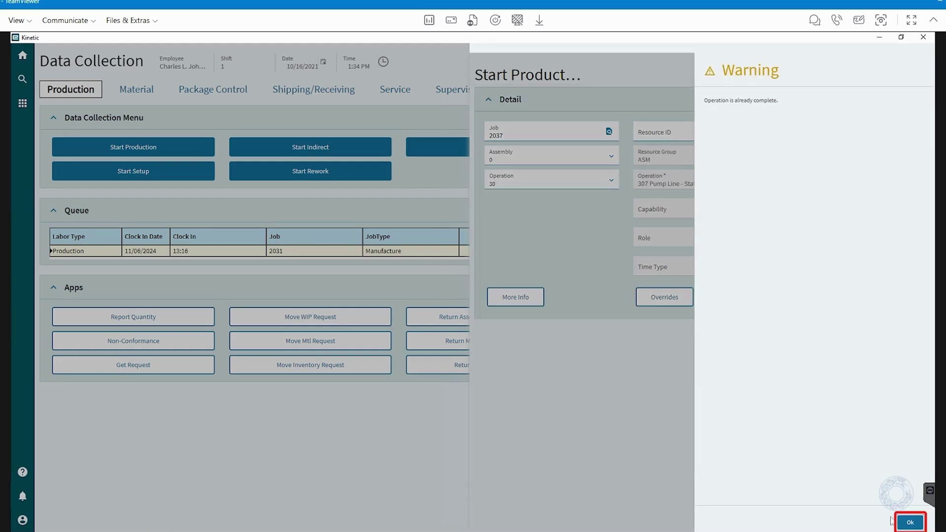
{"action": "left_click", "coordinate": [907, 523]}
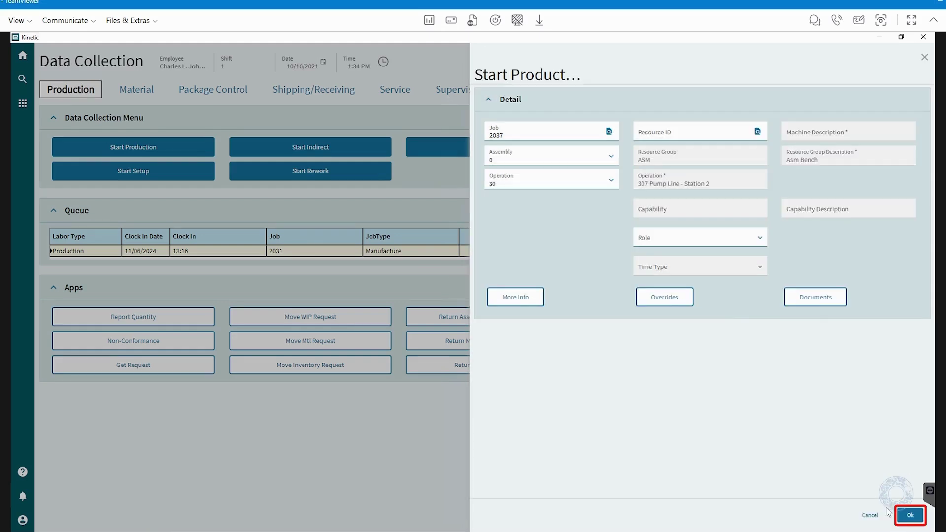
{"action": "left_click", "coordinate": [910, 516]}
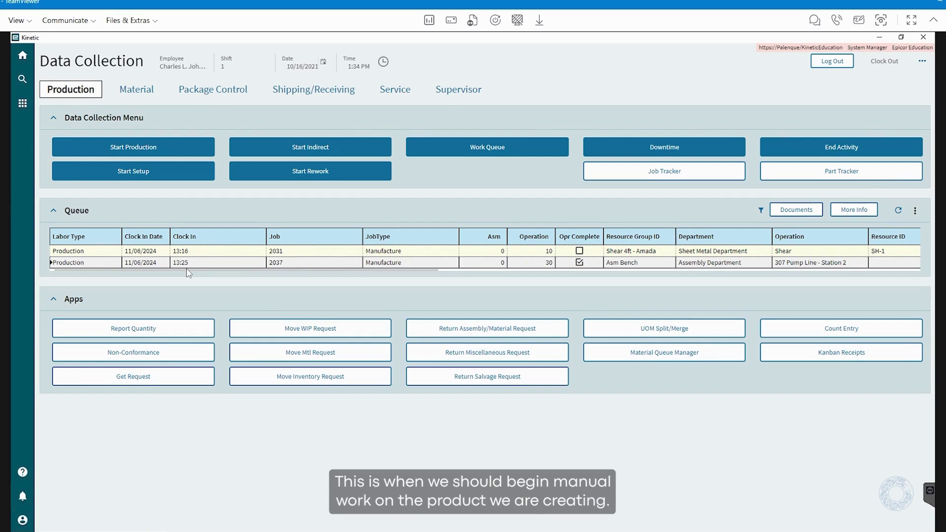
{"action": "left_click", "coordinate": [52, 264]}
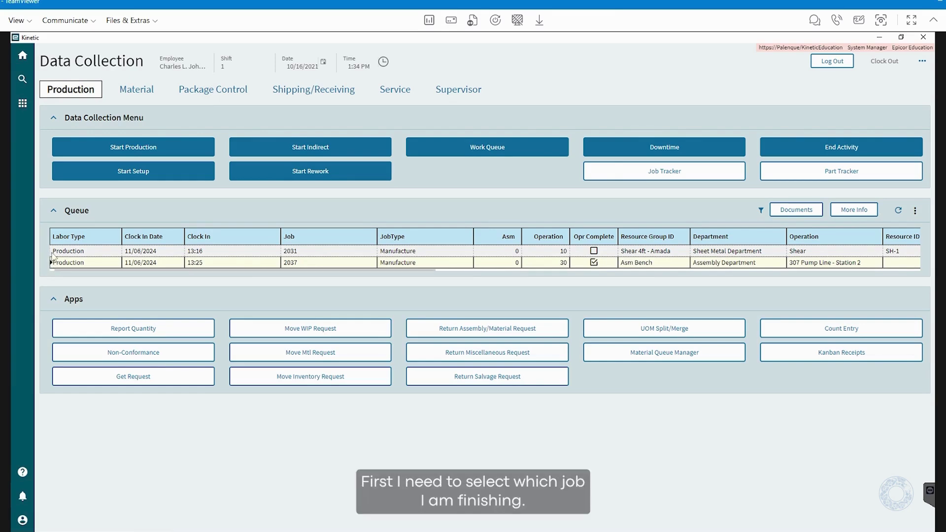
- End labor on job 2037 with a completed quantity of 1
{"action": "left_click", "coordinate": [53, 252]}
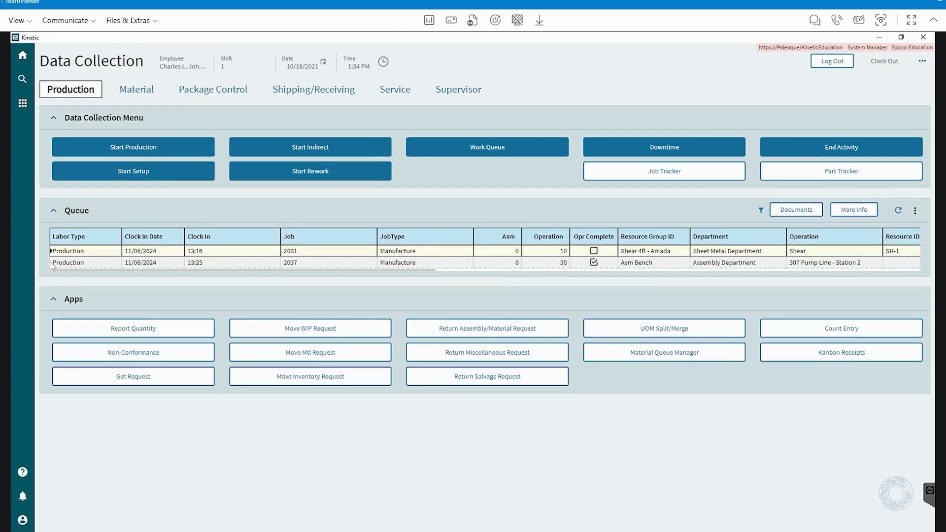
{"action": "left_click", "coordinate": [56, 264]}
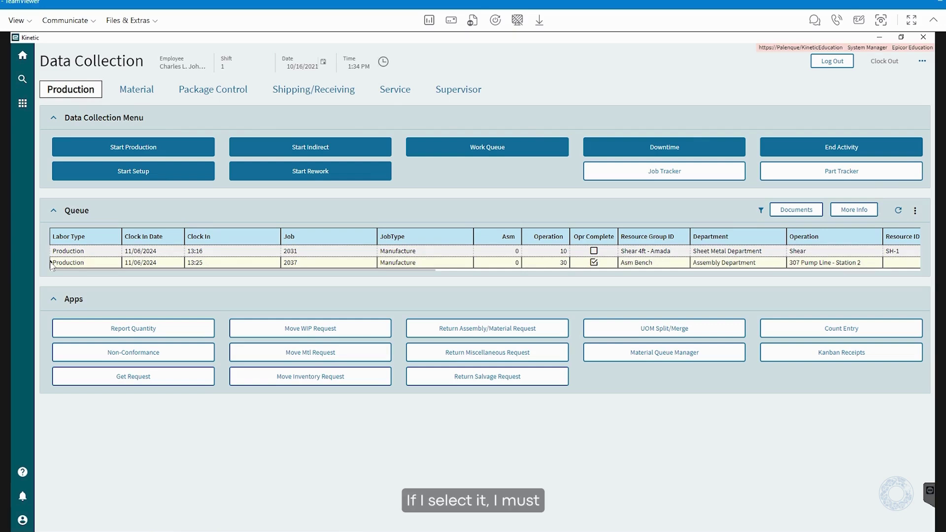
{"action": "left_click", "coordinate": [815, 147]}
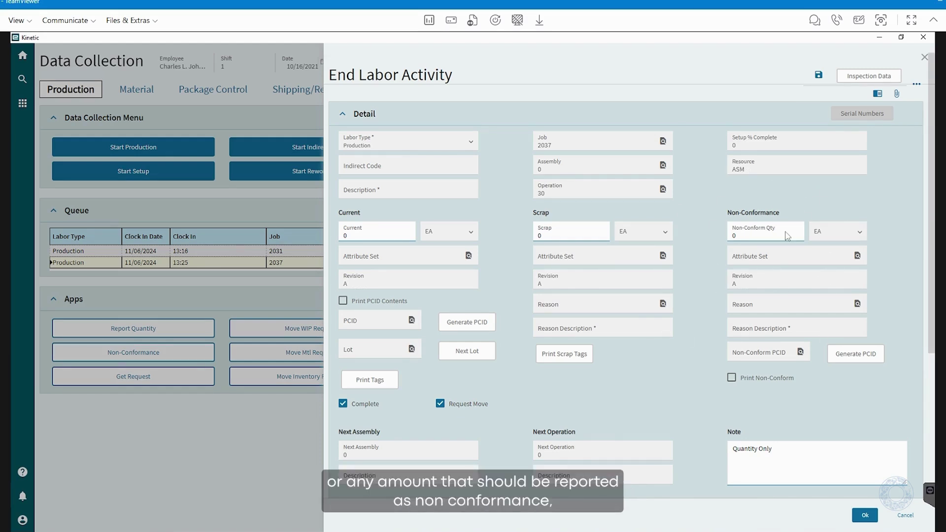
{"action": "left_click", "coordinate": [362, 240]}
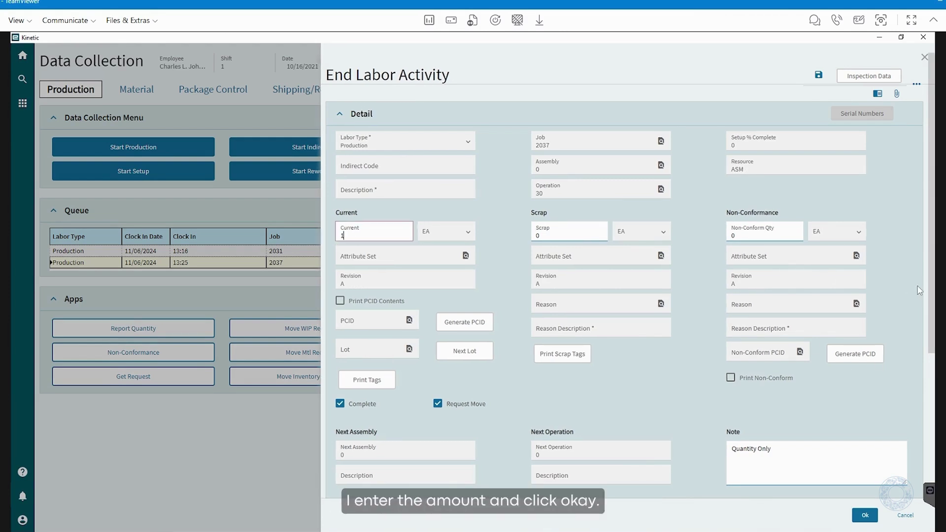
{"action": "left_click", "coordinate": [864, 515]}
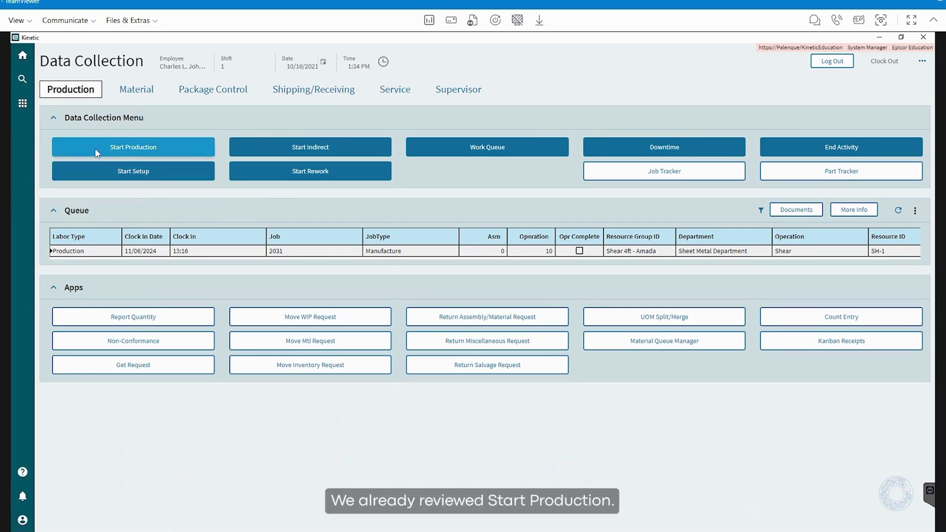
{"action": "left_click", "coordinate": [131, 177]}
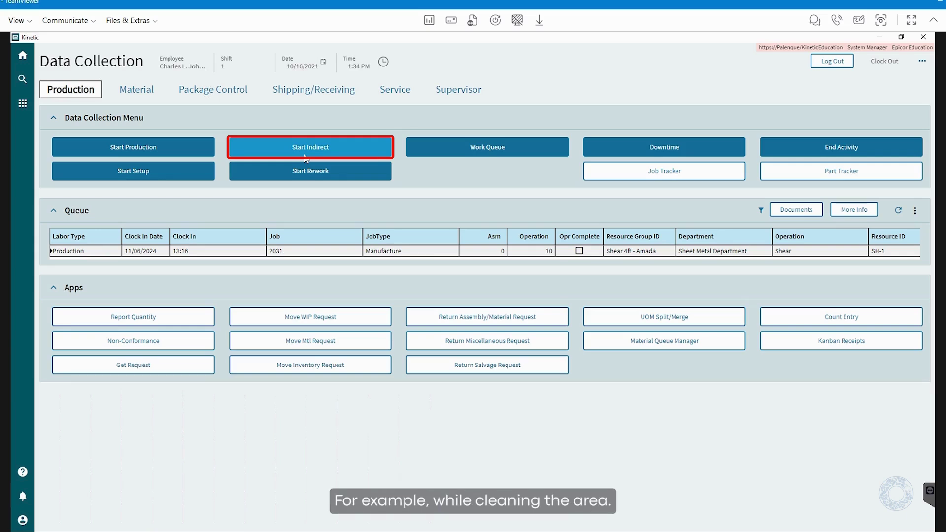
- Start an indirect activity with indirect code CLEN Cleaning-Labor
{"action": "left_click", "coordinate": [306, 157]}
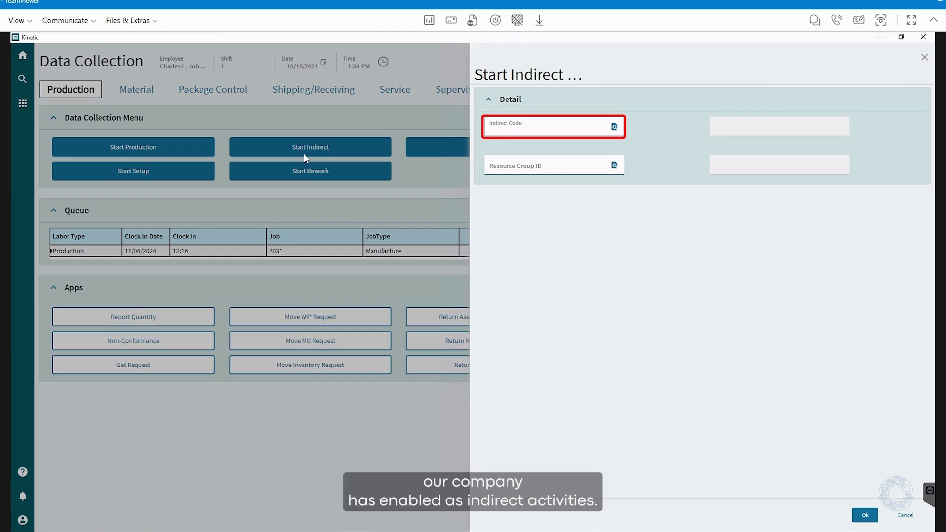
{"action": "left_click", "coordinate": [614, 127]}
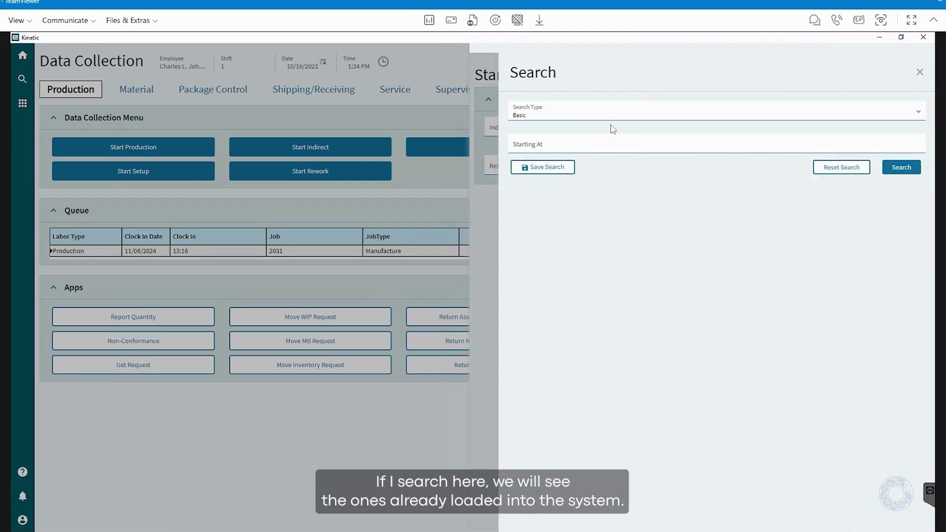
{"action": "left_click", "coordinate": [901, 167]}
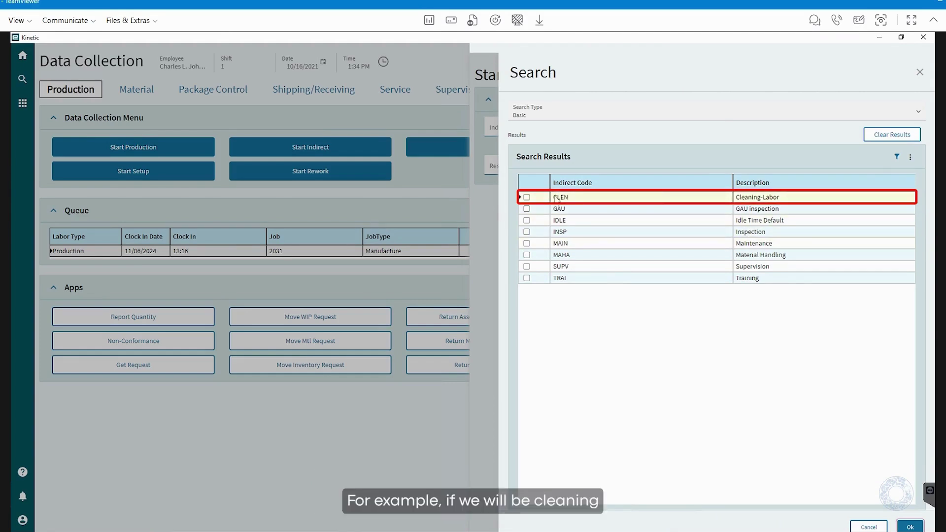
{"action": "left_click", "coordinate": [527, 197]}
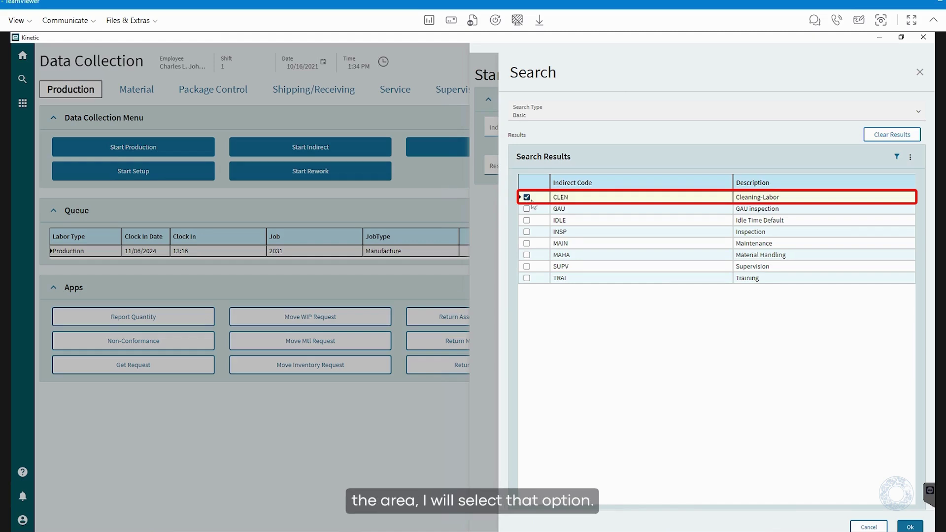
{"action": "left_click", "coordinate": [910, 527]}
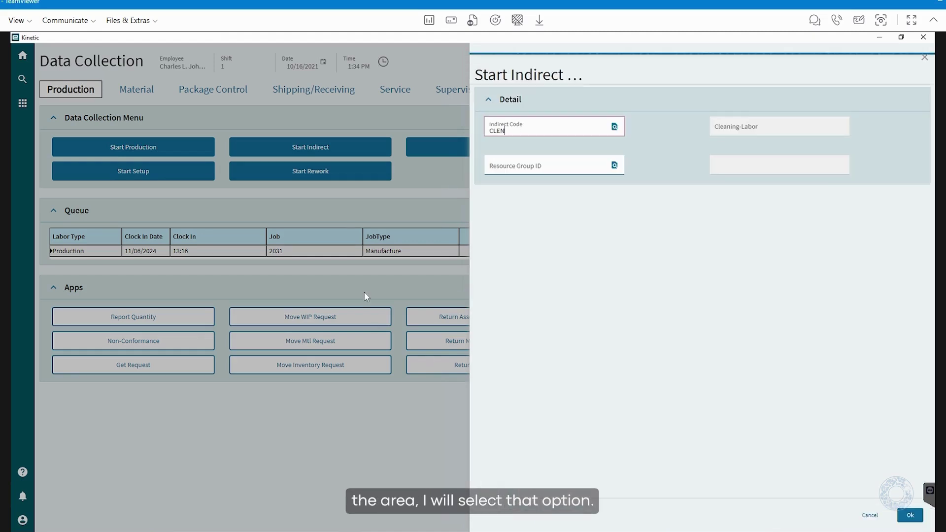
- Assign resource group 168 Ton Mold Machines and start the indirect activity
{"action": "left_click", "coordinate": [489, 166]}
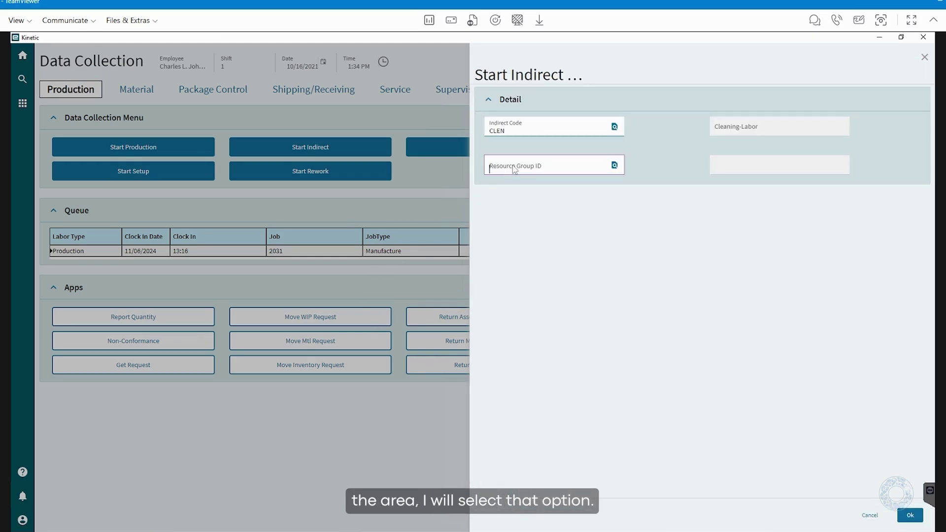
{"action": "left_click", "coordinate": [614, 166]}
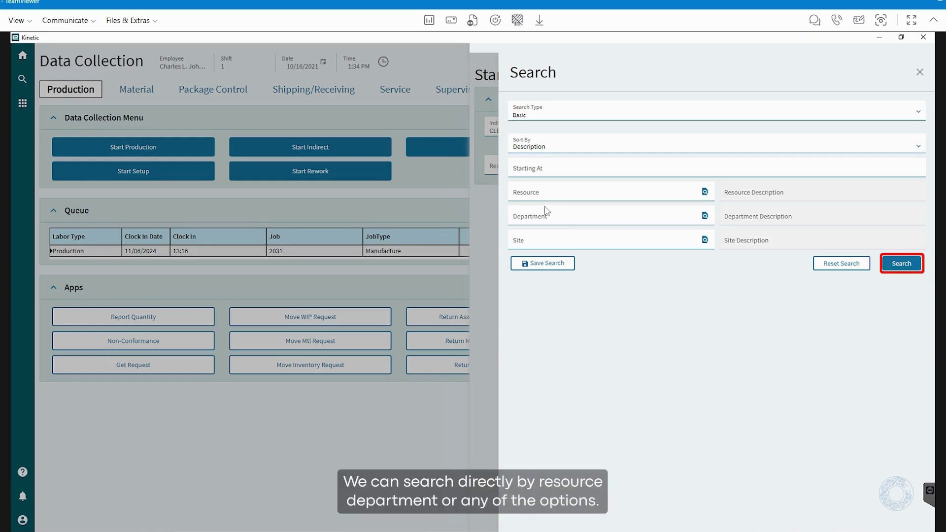
{"action": "left_click", "coordinate": [901, 263]}
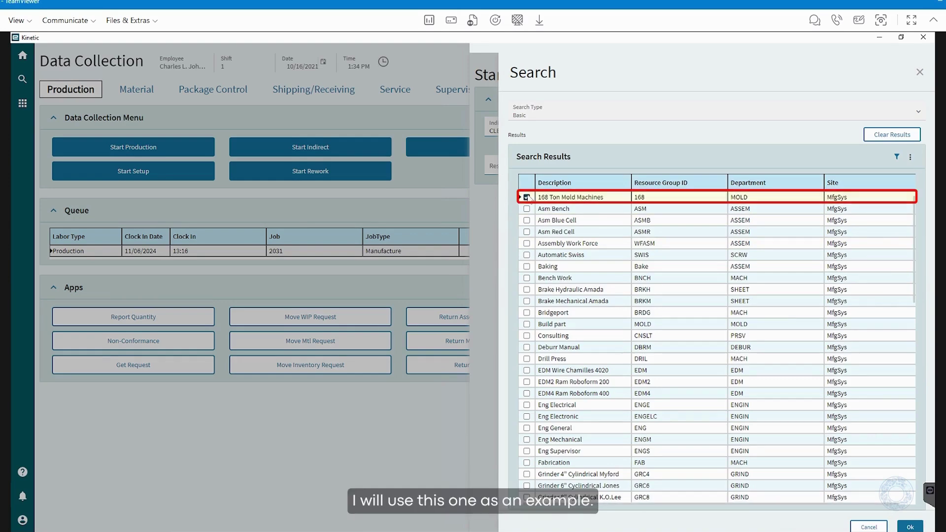
{"action": "left_click", "coordinate": [526, 197]}
{"action": "left_click", "coordinate": [910, 526]}
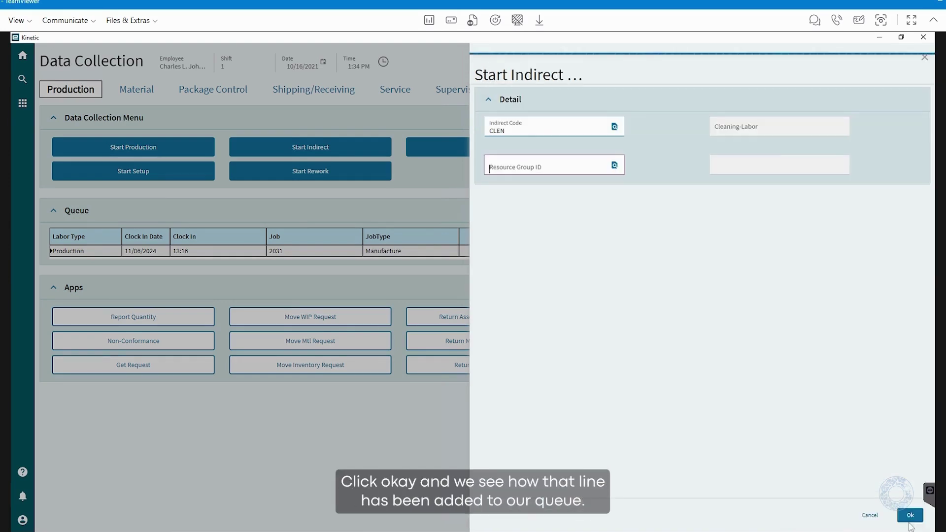
{"action": "left_click", "coordinate": [909, 516]}
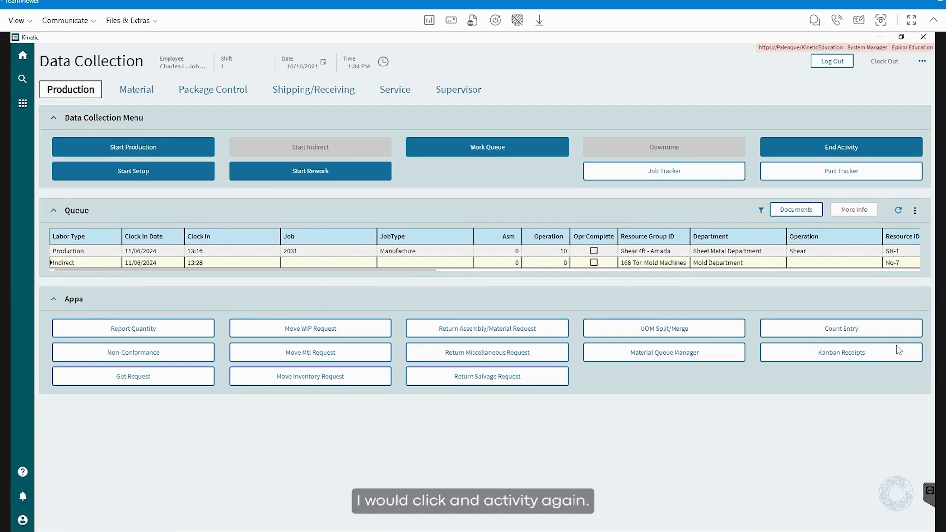
- End the CLEN Cleaning-Labor indirect activity in the queue
{"action": "left_click", "coordinate": [829, 147]}
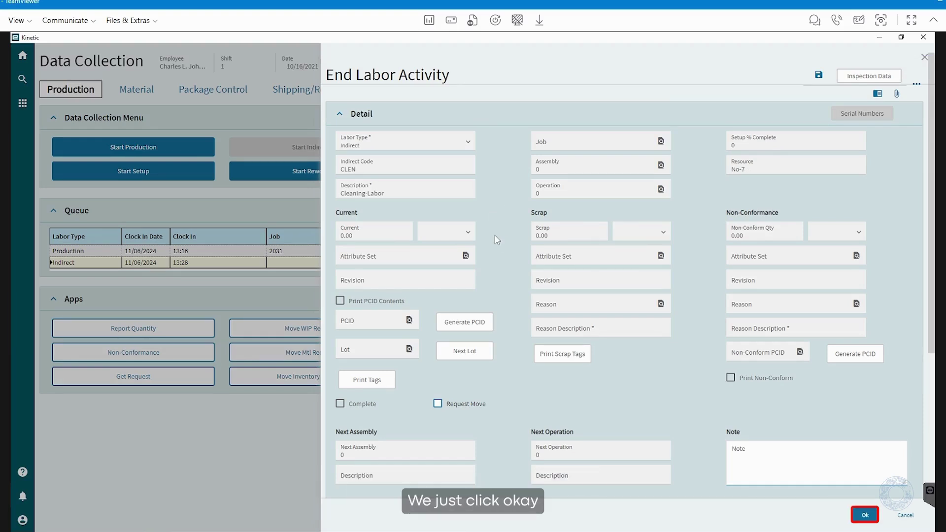
{"action": "left_click", "coordinate": [863, 518]}
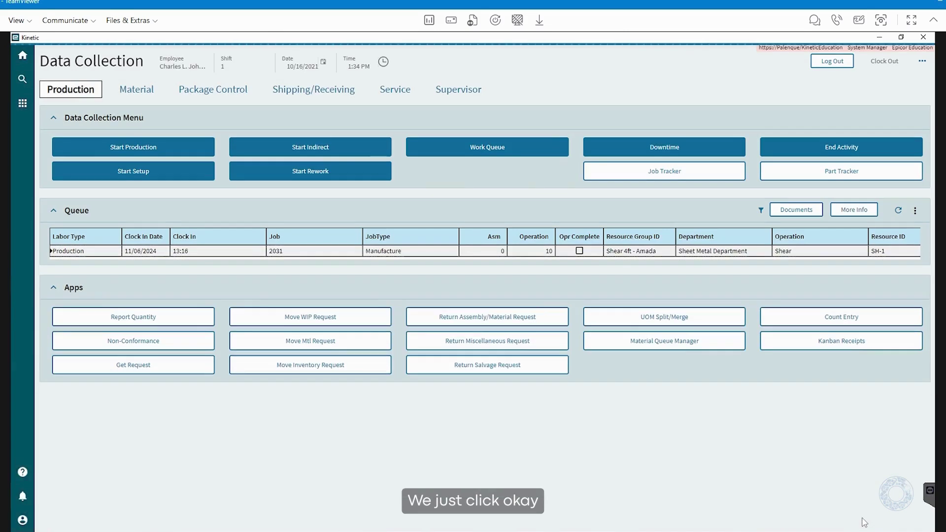
{"action": "left_click", "coordinate": [317, 175]}
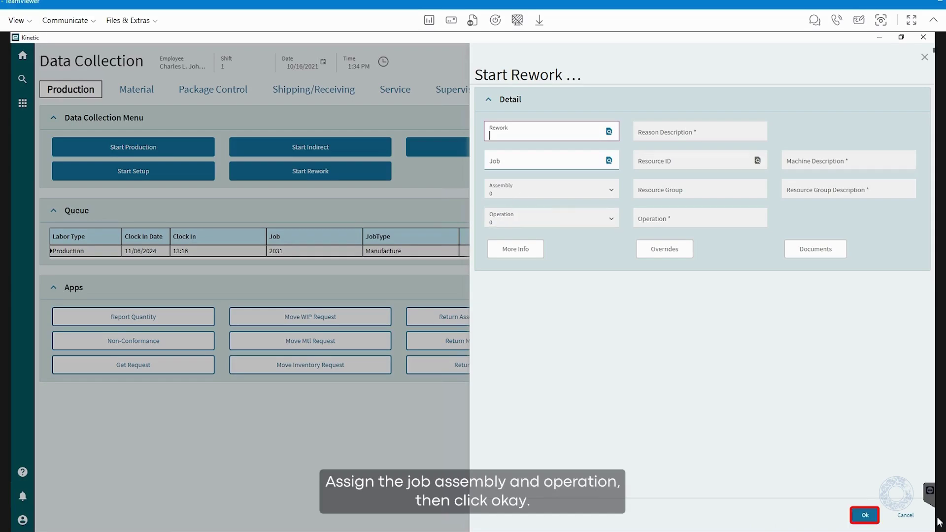
{"action": "left_click", "coordinate": [865, 513]}
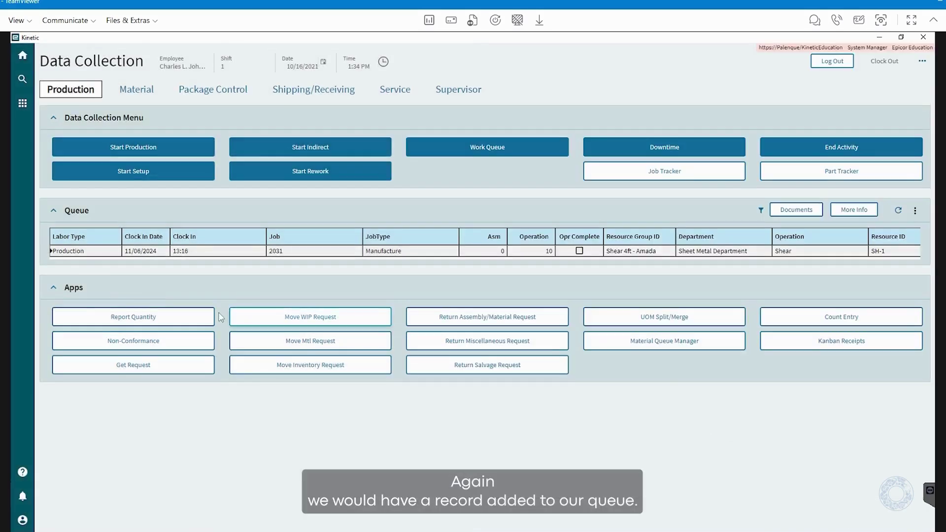
- Select job 2031's Production line, clocked in at 13:16, in the queue
{"action": "left_click", "coordinate": [52, 253]}
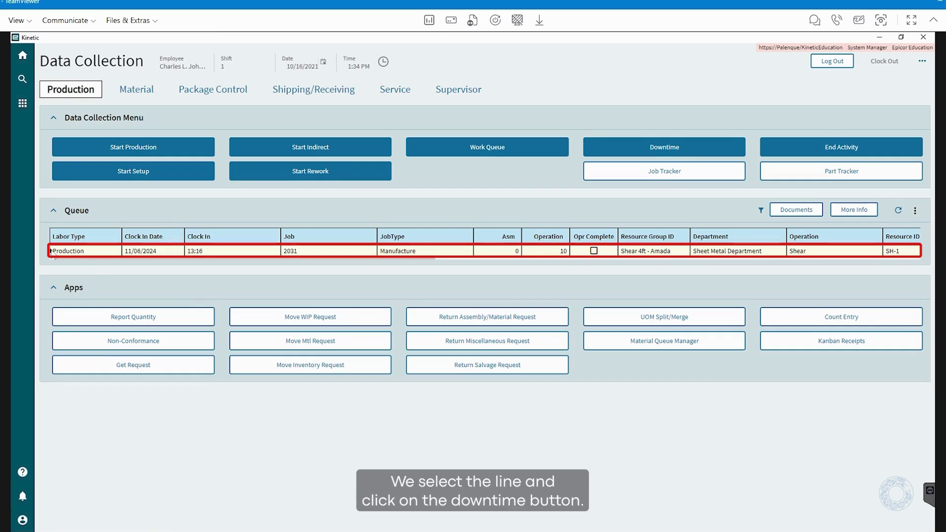
{"action": "left_click", "coordinate": [677, 145]}
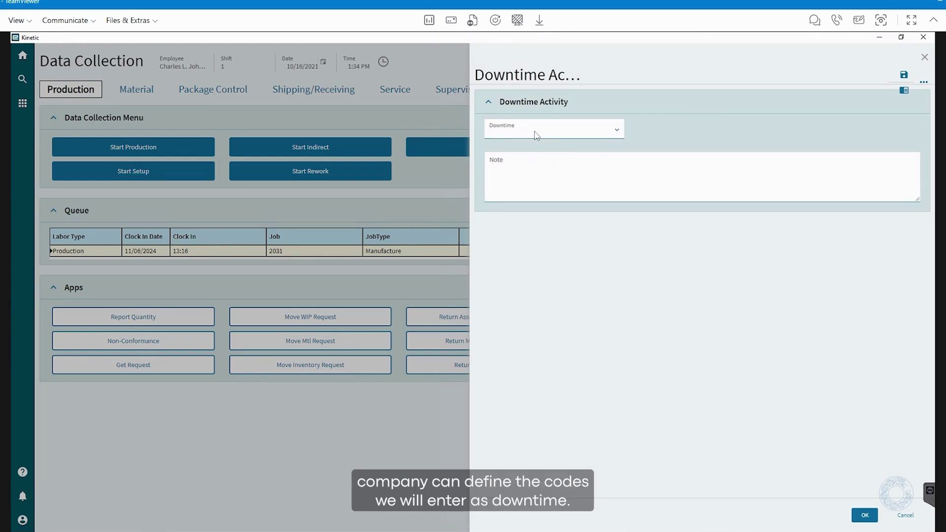
{"action": "left_click", "coordinate": [518, 132]}
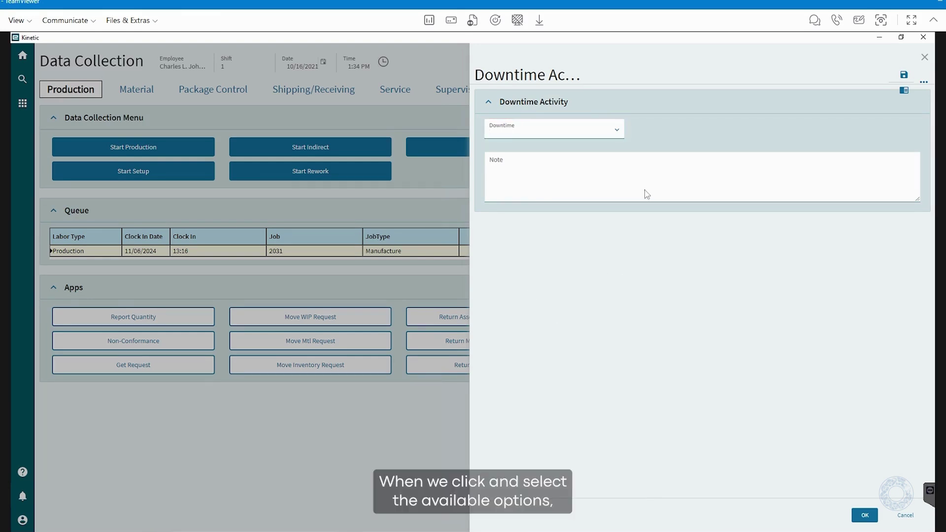
{"action": "left_click", "coordinate": [865, 515]}
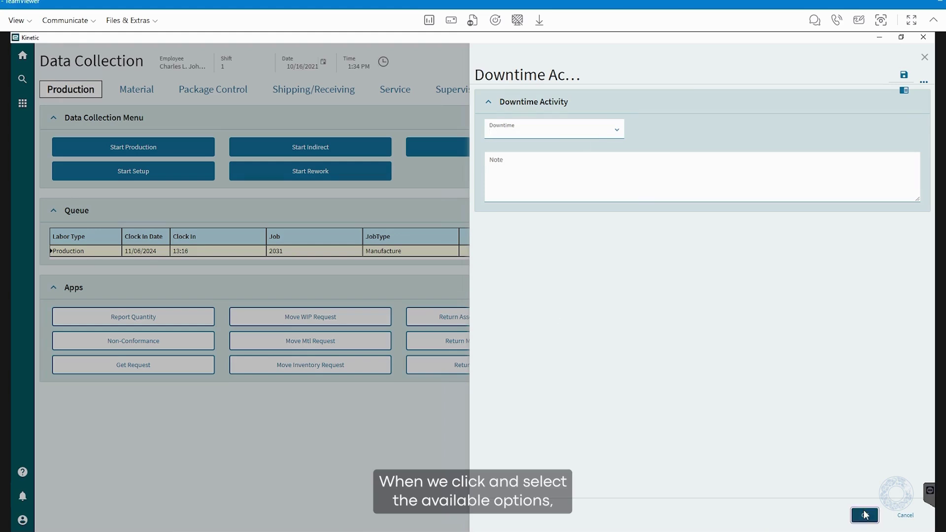
{"action": "left_click", "coordinate": [904, 519]}
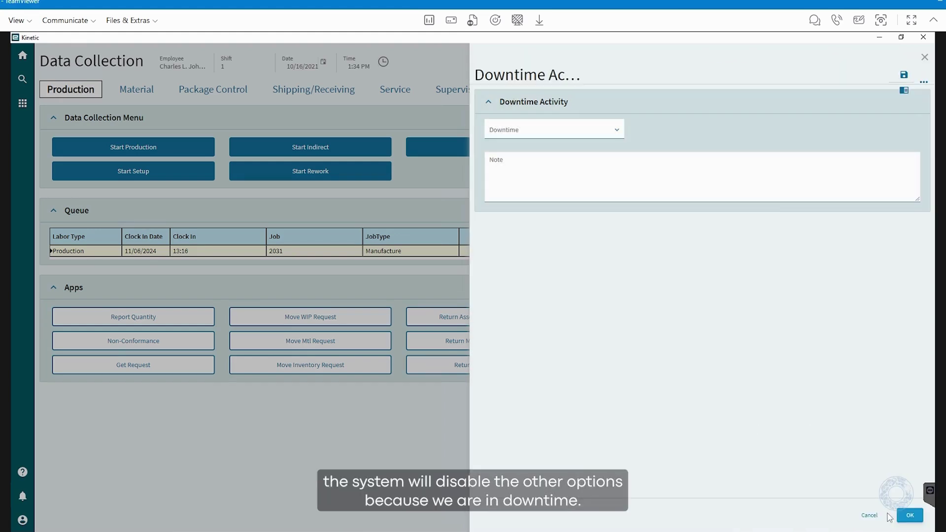
{"action": "left_click", "coordinate": [869, 515]}
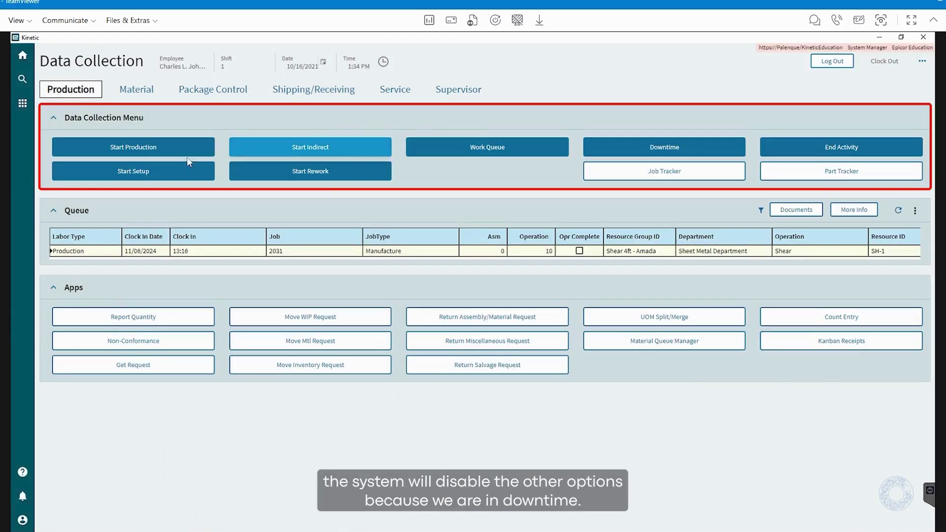
- Open job 2449 in Job Tracker and view its assembly 0 for part 001_MPCons
{"action": "left_click", "coordinate": [660, 180]}
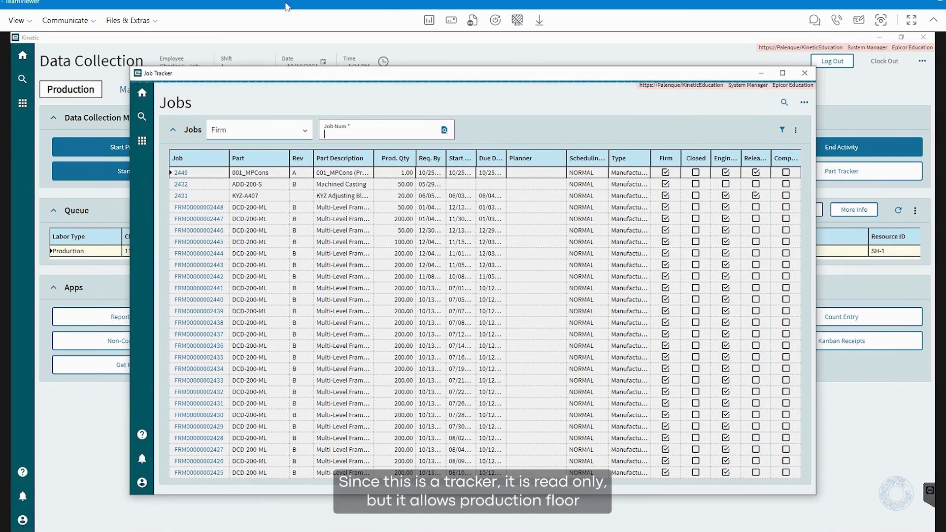
{"action": "left_click", "coordinate": [190, 175]}
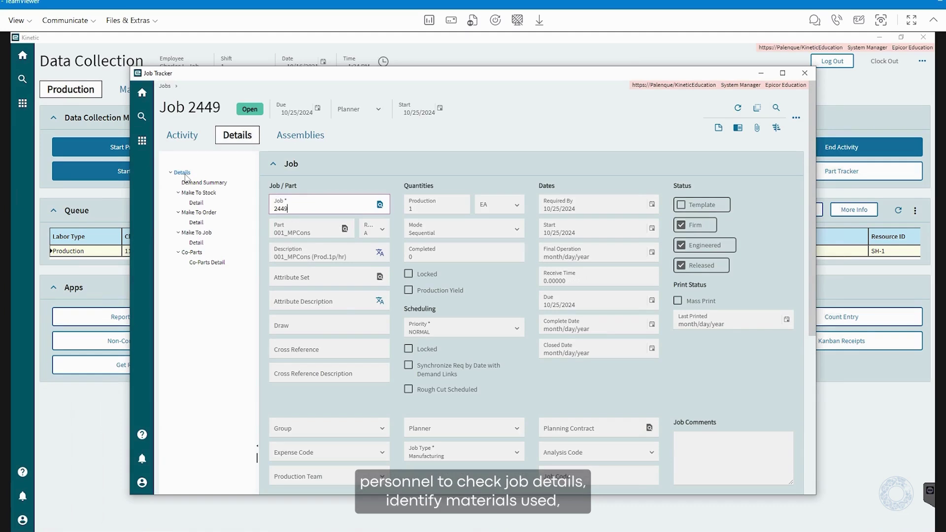
{"action": "left_click", "coordinate": [304, 137]}
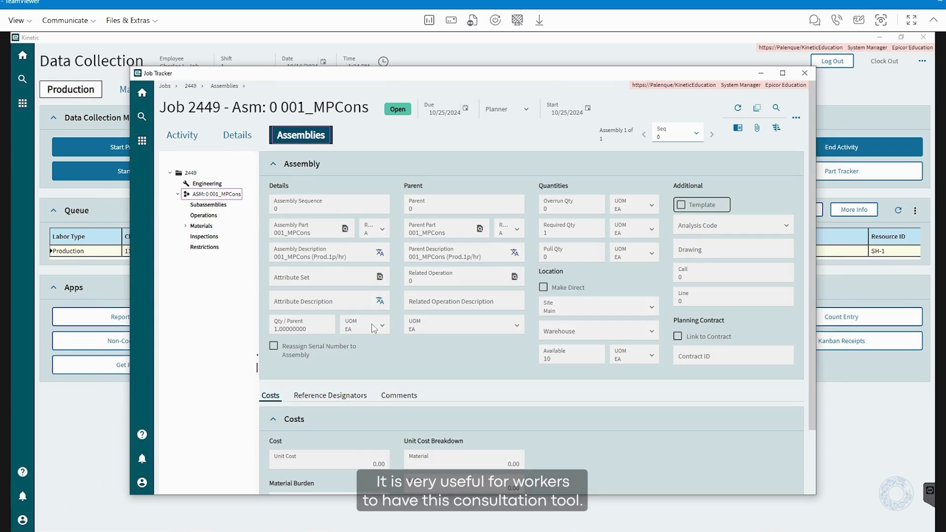
- Switch from Job Tracker to Part Tracker, view part 001_MPCons, then close it
{"action": "left_click", "coordinate": [804, 73]}
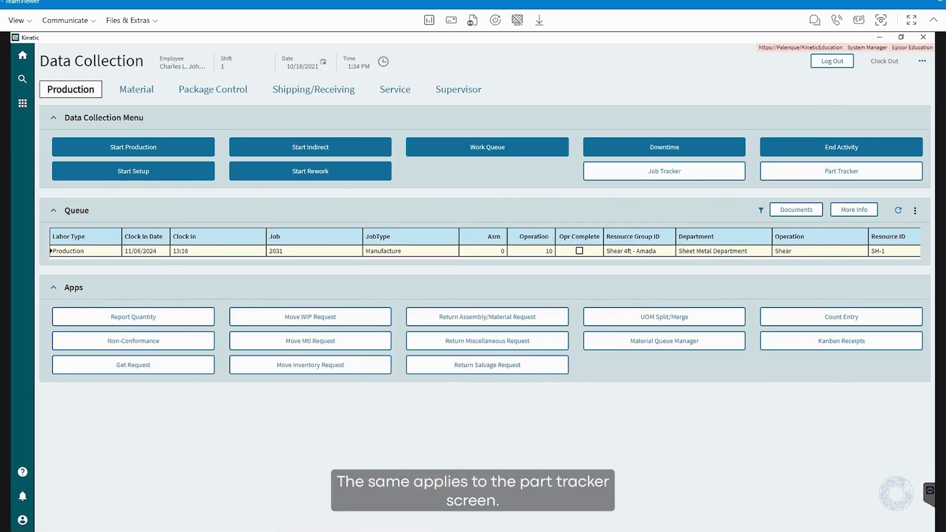
{"action": "left_click", "coordinate": [871, 179]}
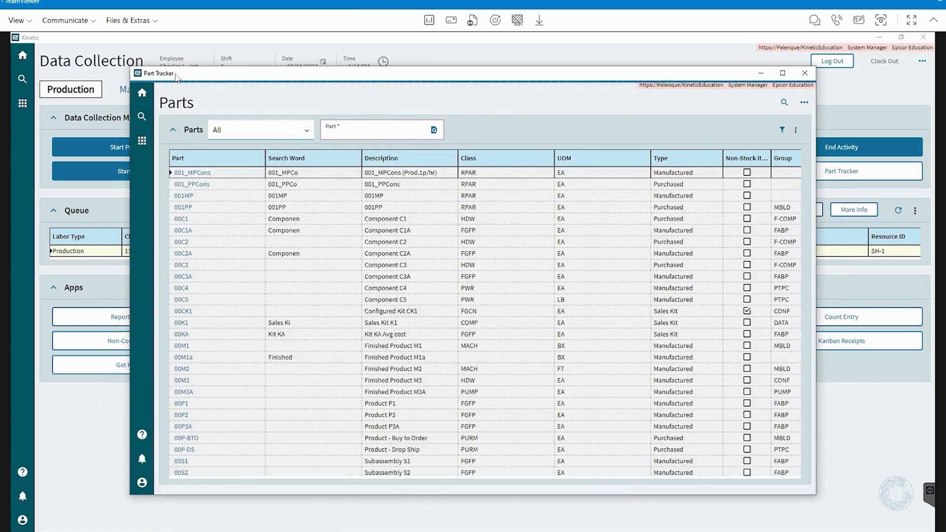
{"action": "left_click", "coordinate": [207, 175]}
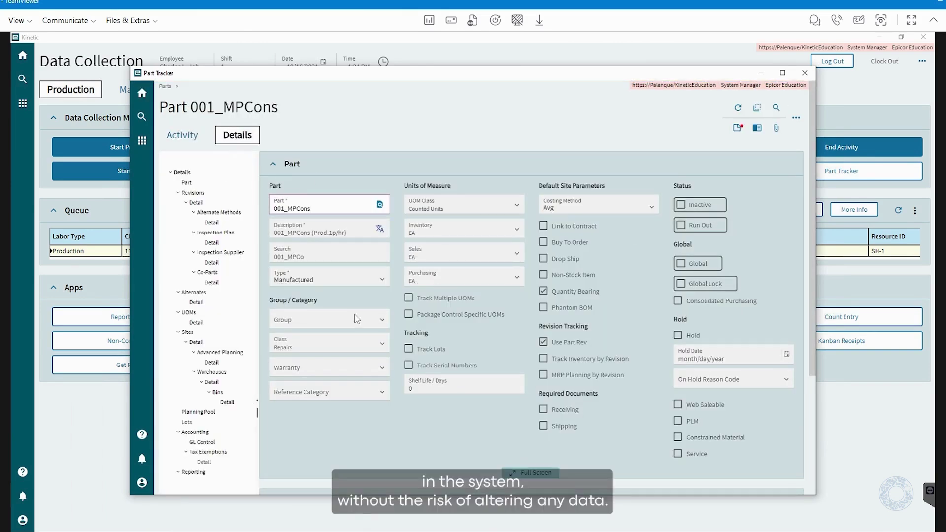
{"action": "left_click", "coordinate": [805, 74]}
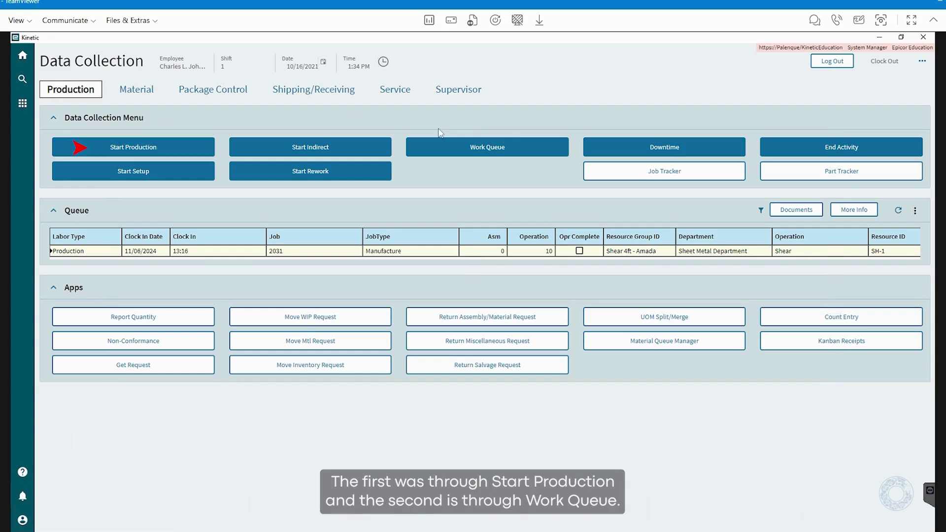
- Open the Work Queue showing queued operations and bring up its Search panel
{"action": "left_click", "coordinate": [493, 150]}
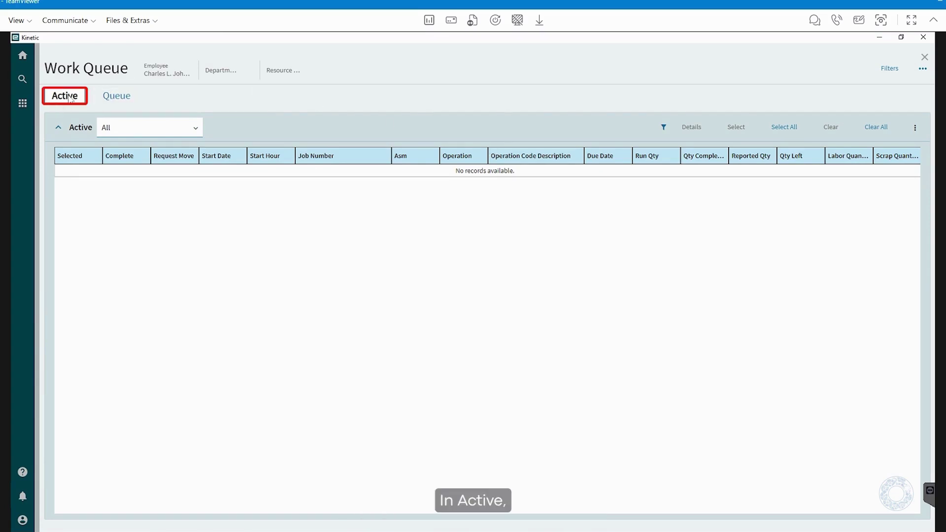
{"action": "left_click", "coordinate": [128, 98]}
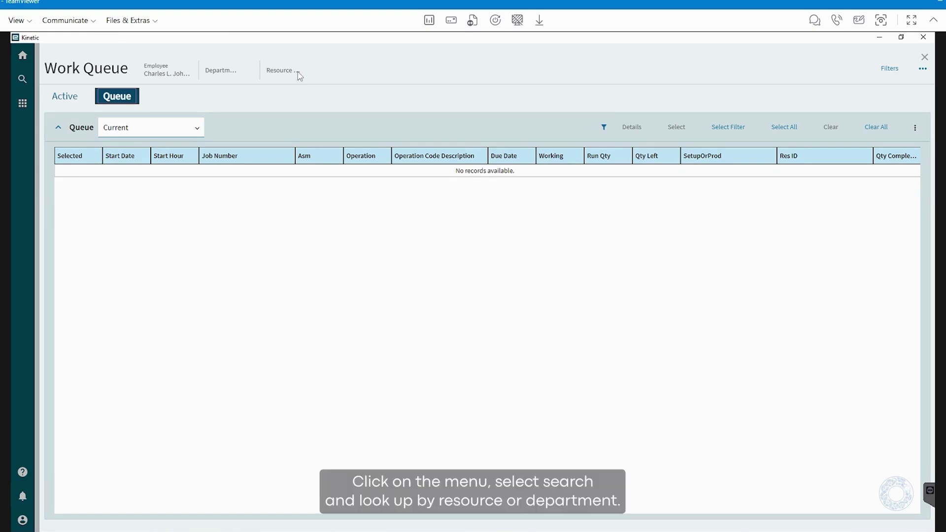
{"action": "left_click", "coordinate": [923, 70]}
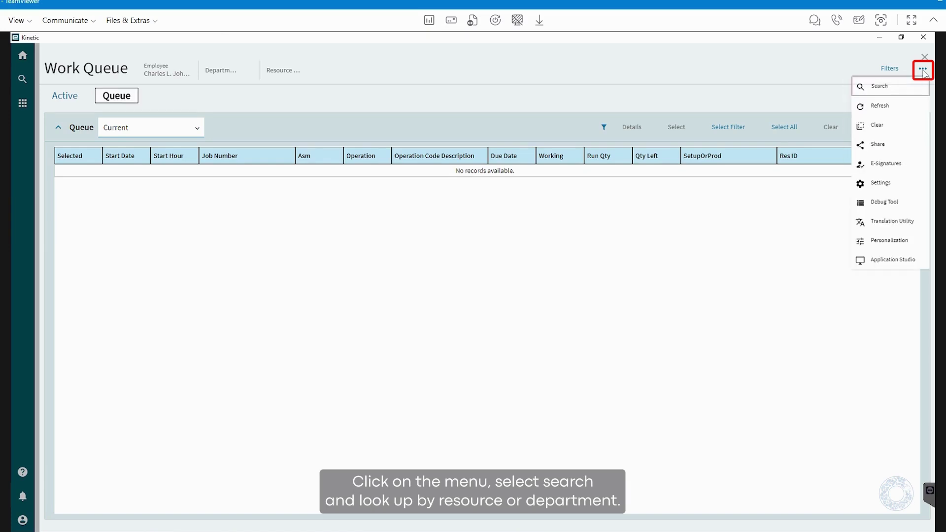
{"action": "left_click", "coordinate": [882, 84]}
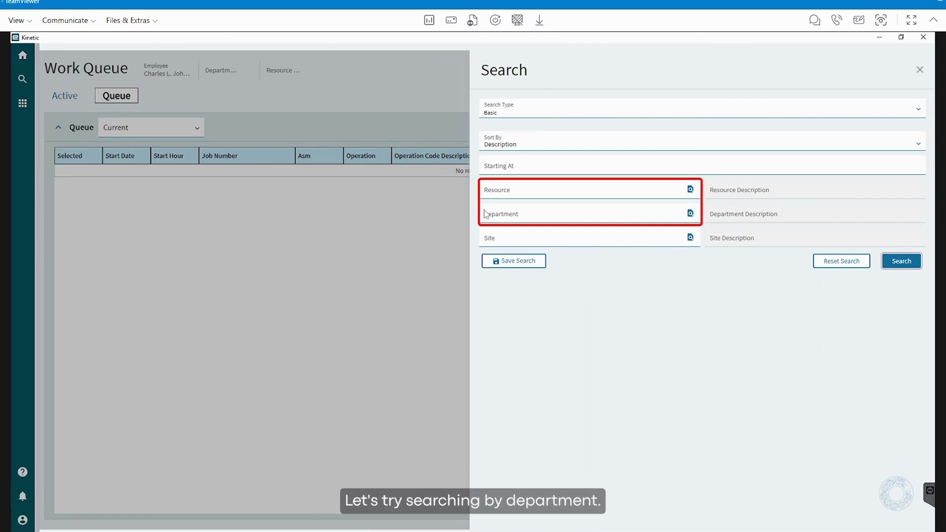
- Filter the Work Queue to the ASSEM department and Asm Bench resource group to list jobs like 2215 and 2327
{"action": "left_click", "coordinate": [690, 213]}
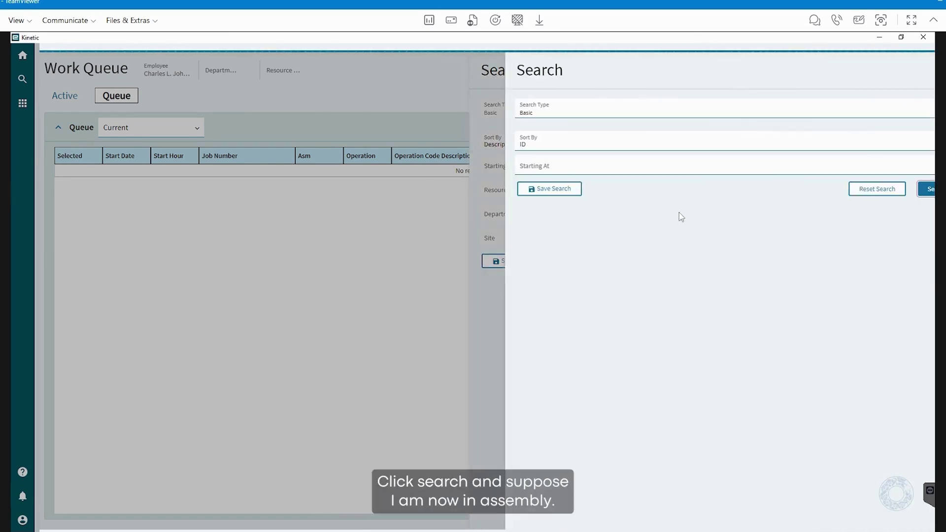
{"action": "left_click", "coordinate": [903, 191]}
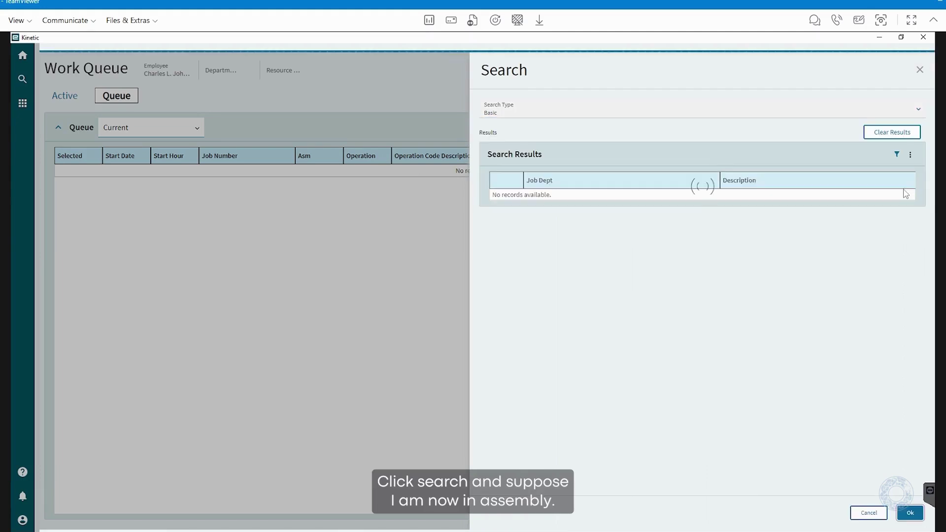
{"action": "left_click", "coordinate": [498, 194]}
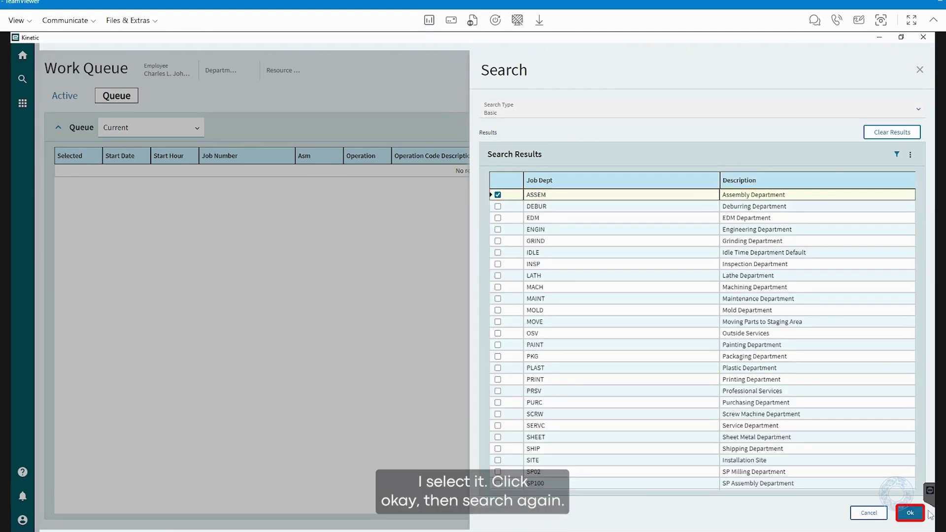
{"action": "left_click", "coordinate": [910, 512]}
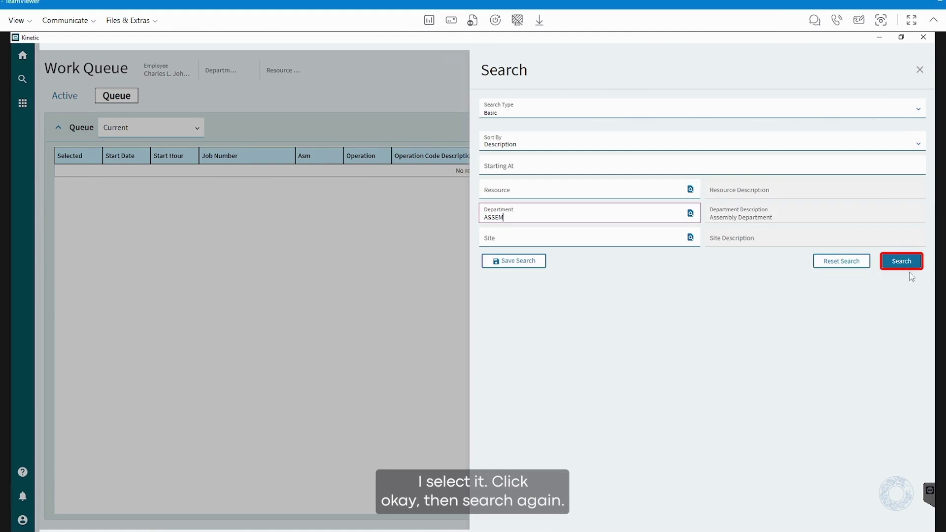
{"action": "left_click", "coordinate": [910, 263]}
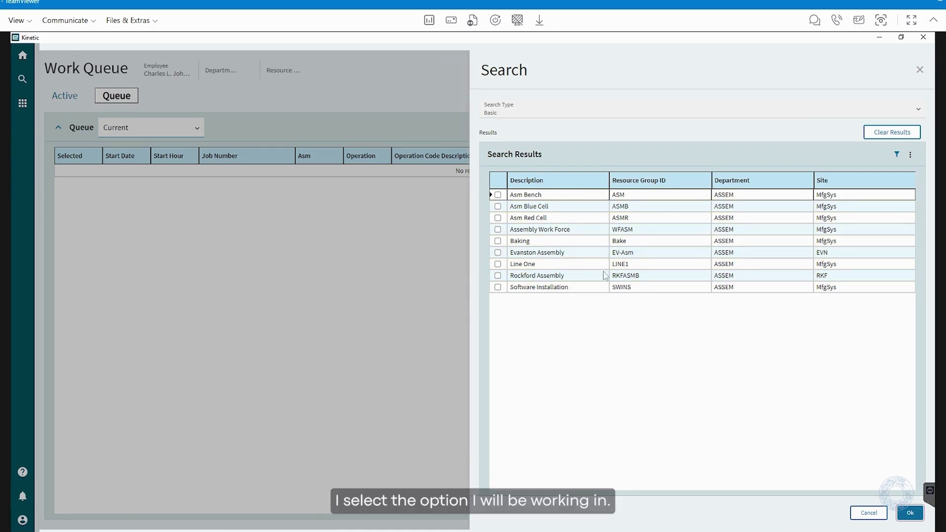
{"action": "left_click", "coordinate": [498, 195]}
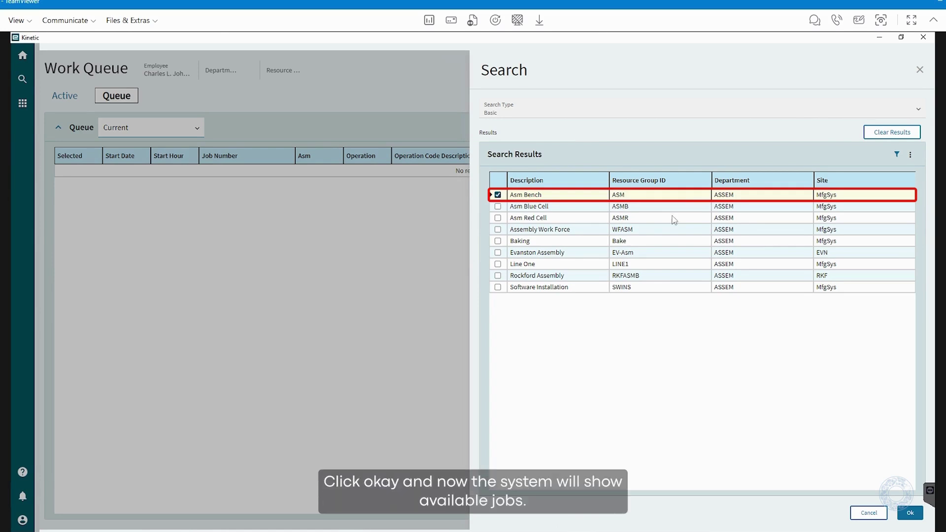
{"action": "left_click", "coordinate": [911, 513]}
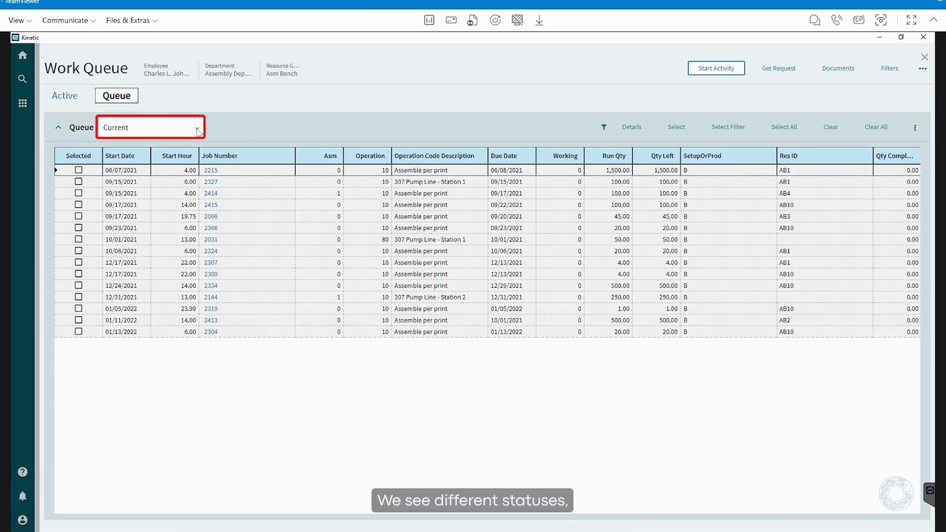
- Keep the queue on Current and tick job 2215's row (operation 10, Assemble per print)
{"action": "left_click", "coordinate": [197, 129]}
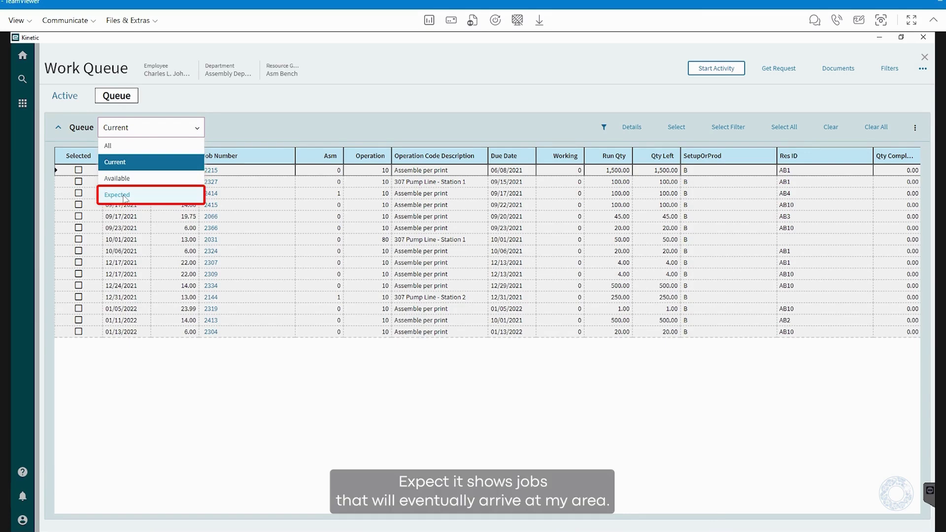
{"action": "left_click", "coordinate": [136, 168]}
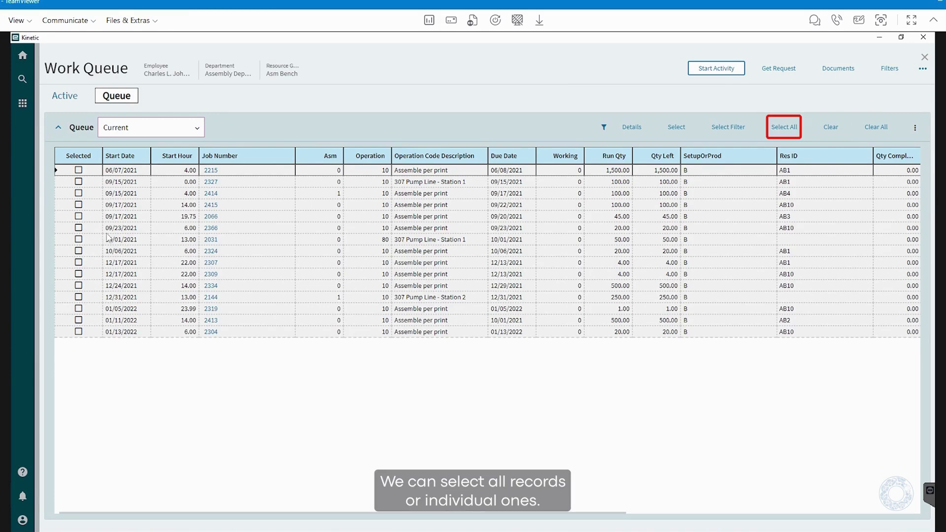
{"action": "left_click", "coordinate": [78, 172]}
{"action": "left_click", "coordinate": [79, 176]}
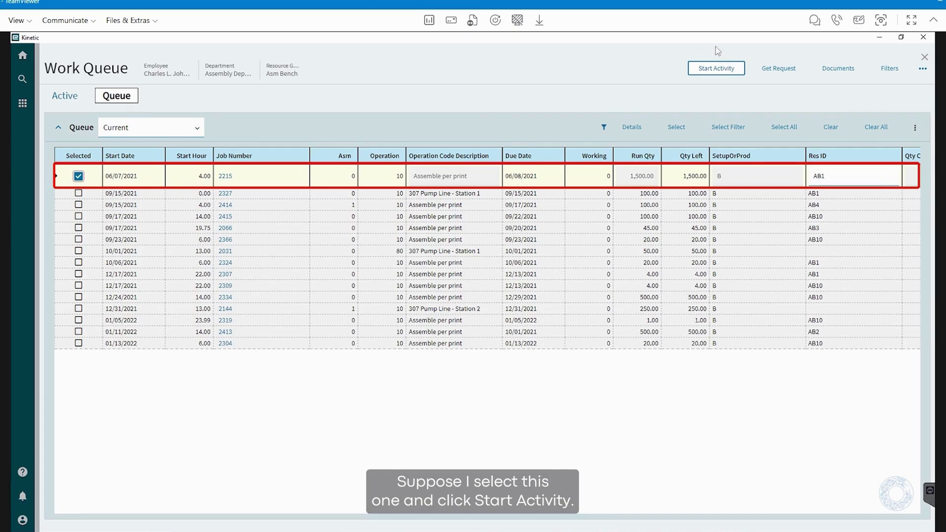
- Start job 2215 as a Production activity and close the Work Queue
{"action": "left_click", "coordinate": [717, 69]}
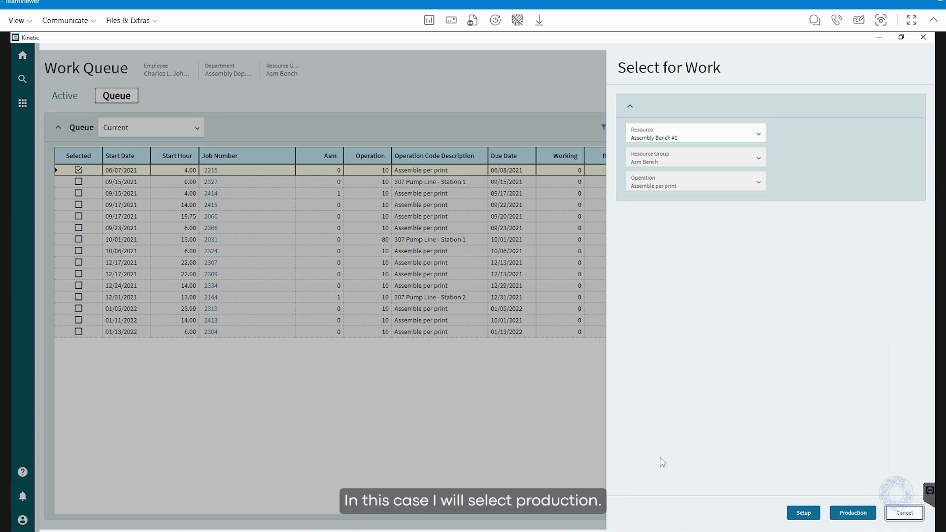
{"action": "left_click", "coordinate": [855, 515]}
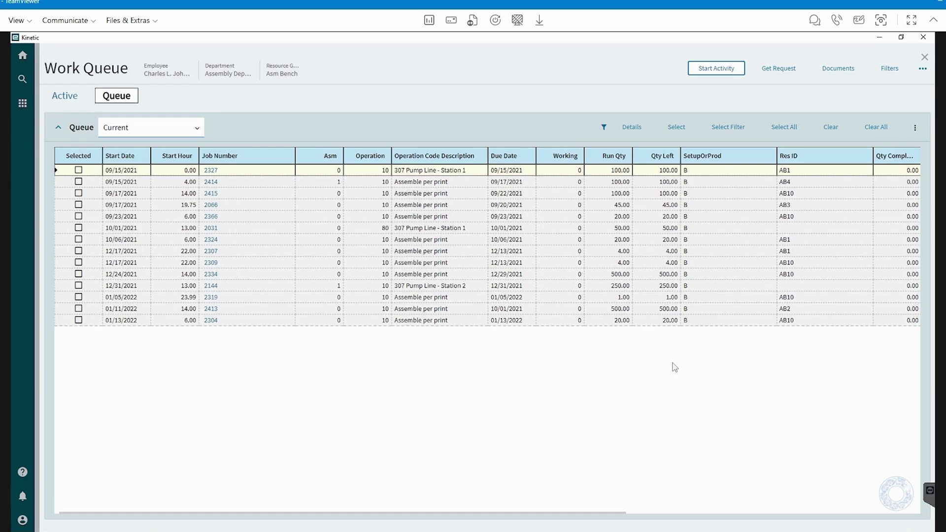
{"action": "left_click", "coordinate": [926, 58]}
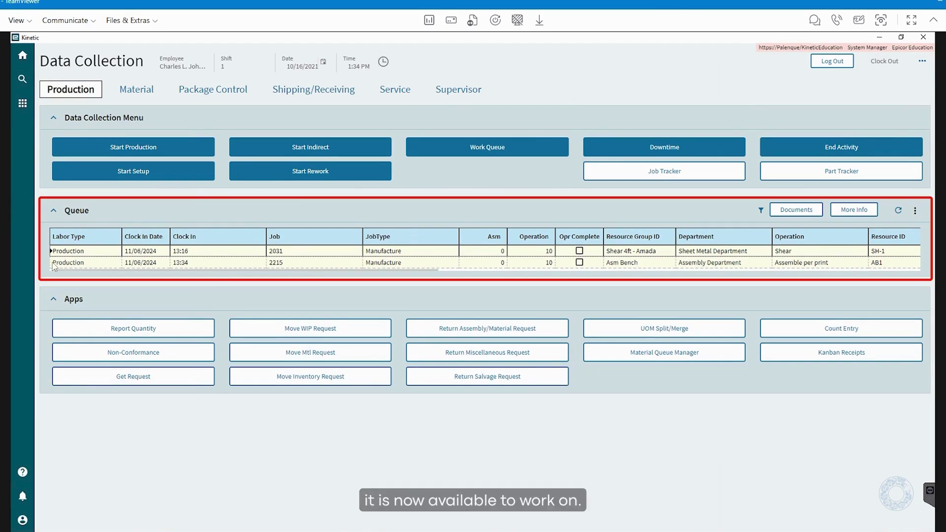
- End the production activity on job 2215
{"action": "left_click", "coordinate": [54, 264]}
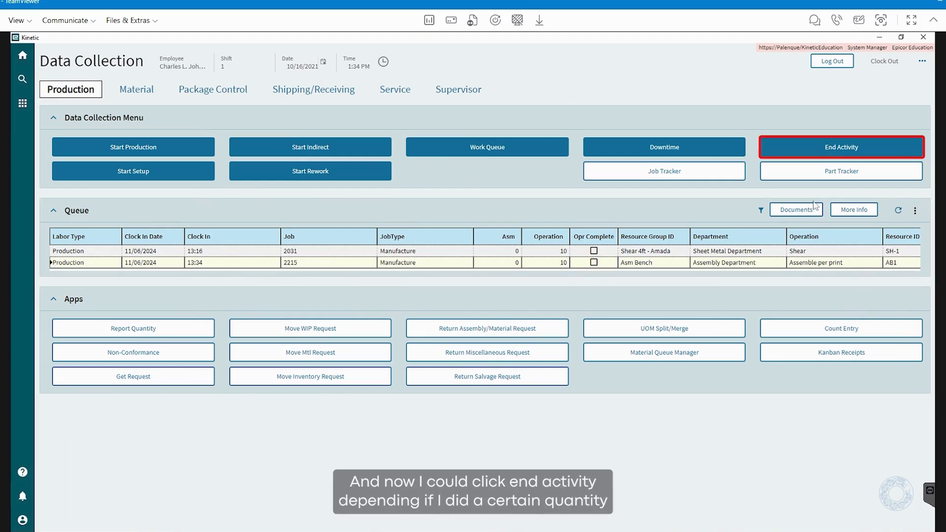
{"action": "left_click", "coordinate": [832, 151]}
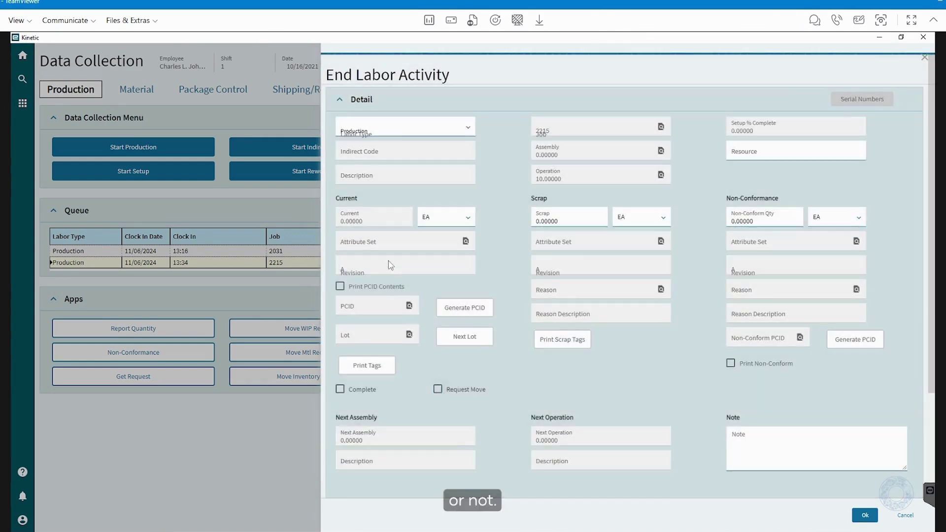
{"action": "left_click", "coordinate": [864, 514]}
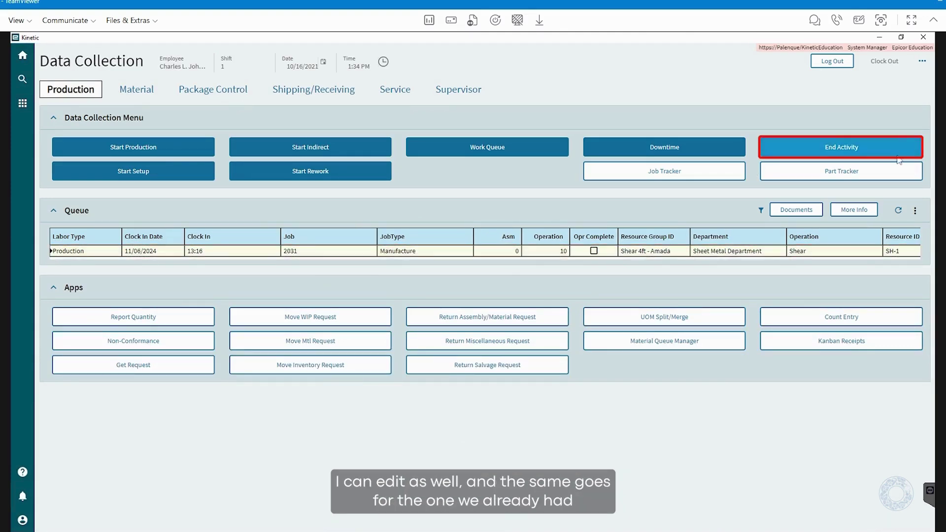
- End job 2031's activity reporting a current quantity of 1, accepting the over-estimate warnings
{"action": "left_click", "coordinate": [896, 141]}
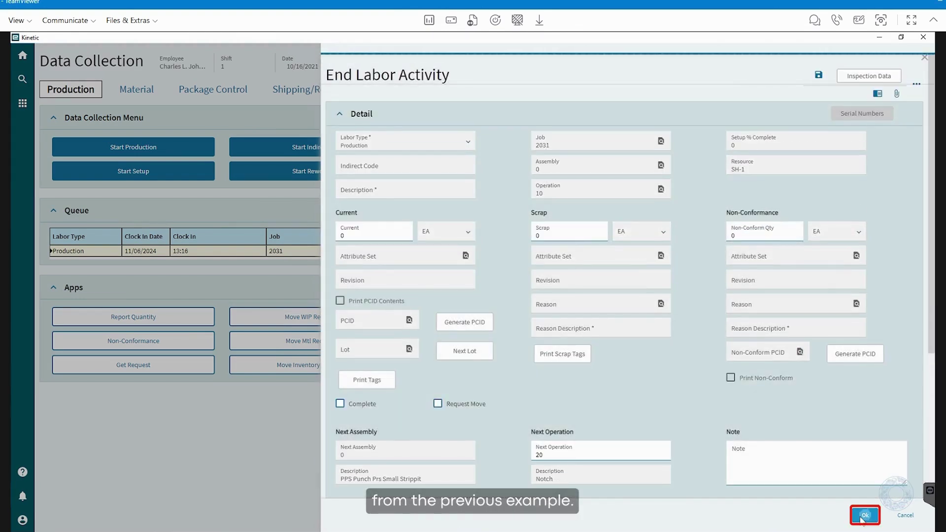
{"action": "left_click", "coordinate": [865, 515]}
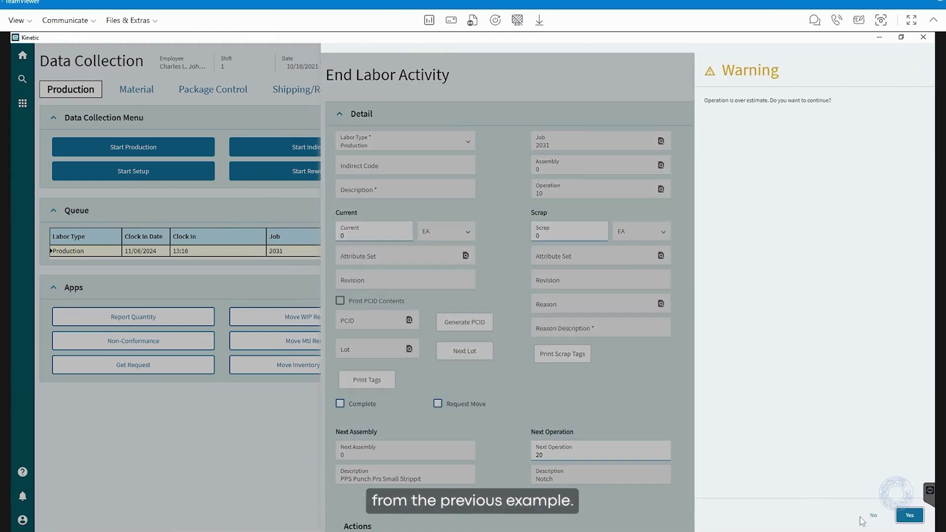
{"action": "left_click", "coordinate": [900, 518]}
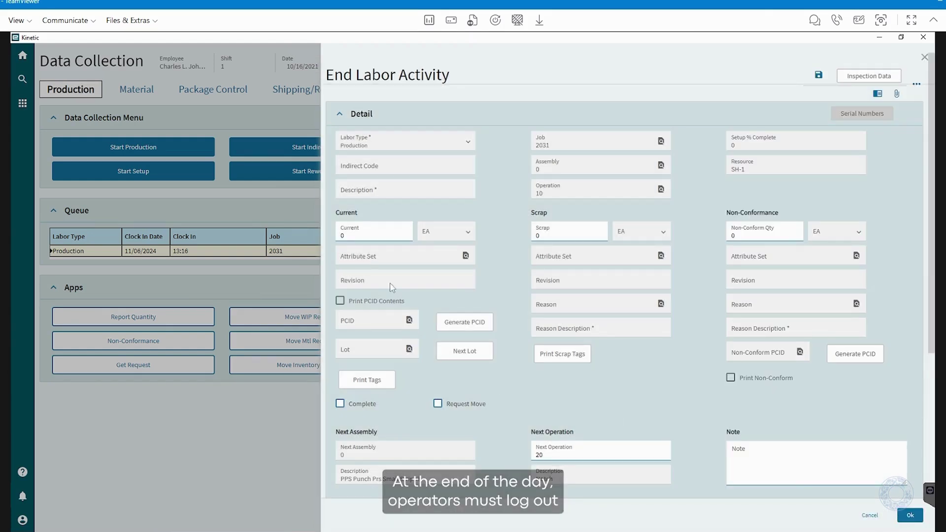
{"action": "left_click", "coordinate": [344, 233]}
{"action": "type", "text": "1"}
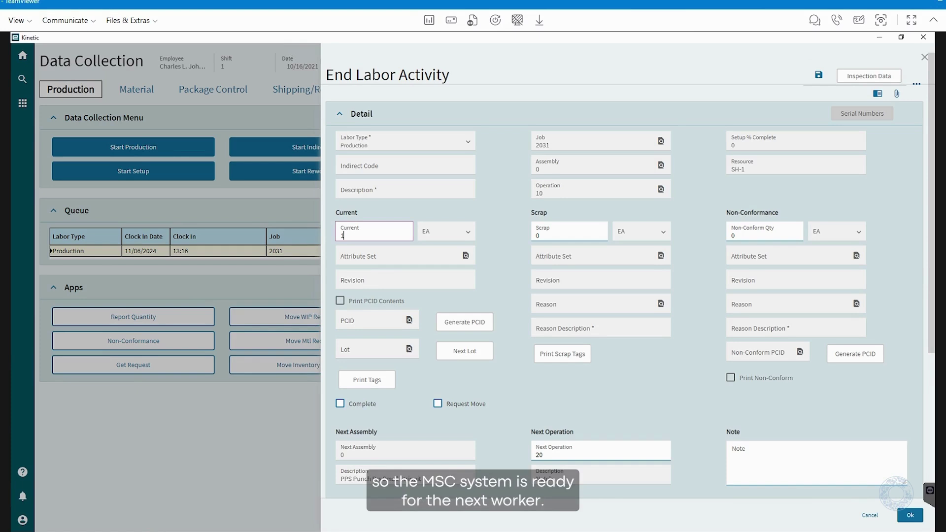
{"action": "left_click", "coordinate": [916, 517]}
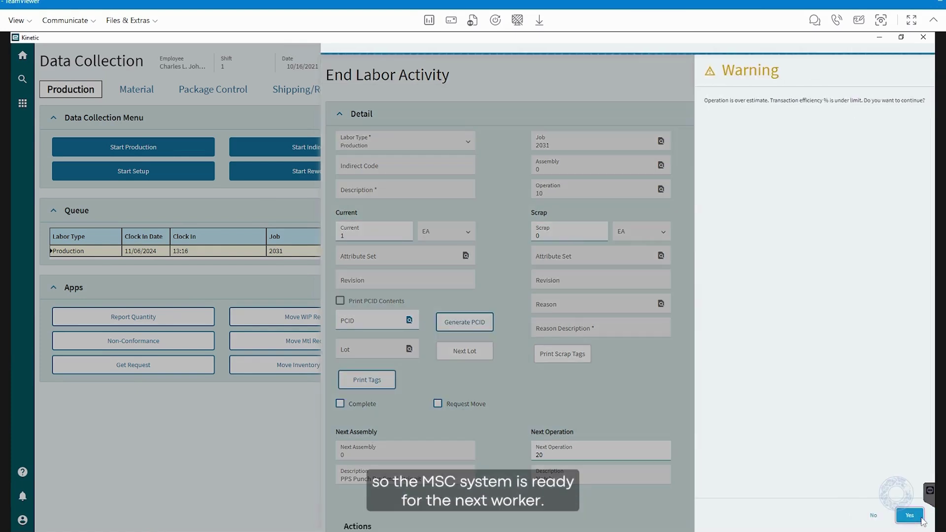
{"action": "left_click", "coordinate": [910, 518]}
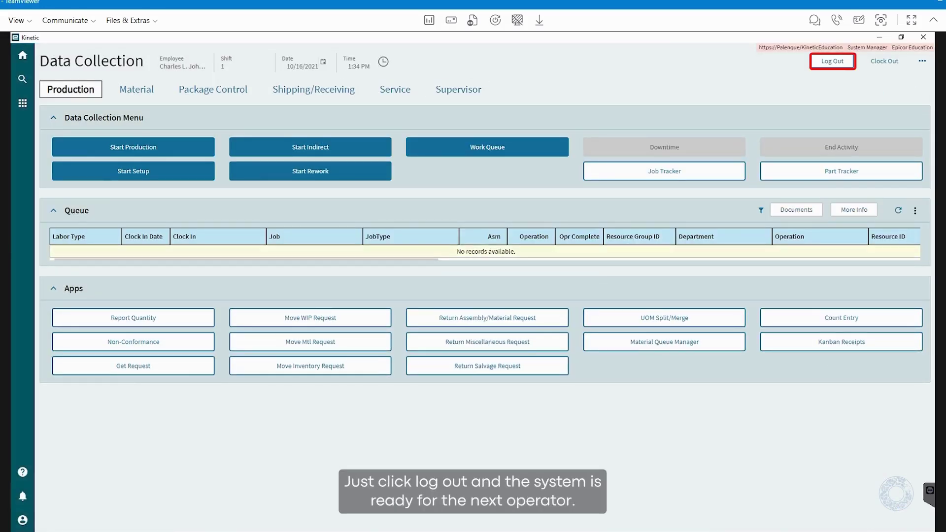
- Log the operator out of Data Collection
{"action": "left_click", "coordinate": [833, 62]}
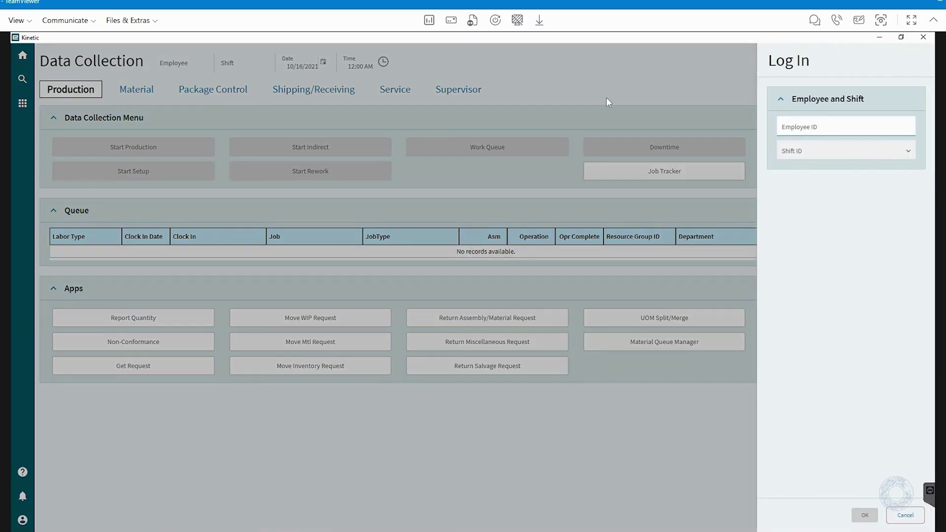